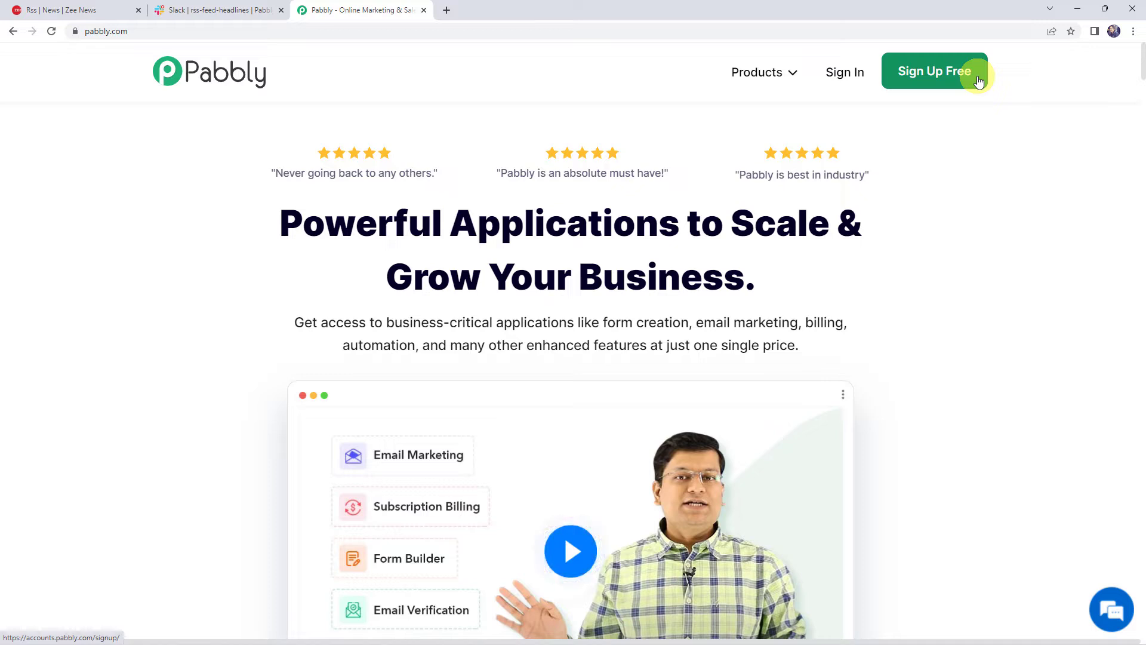
Sign in to Pabbly and open Pabbly Connect from the apps list
click(842, 73)
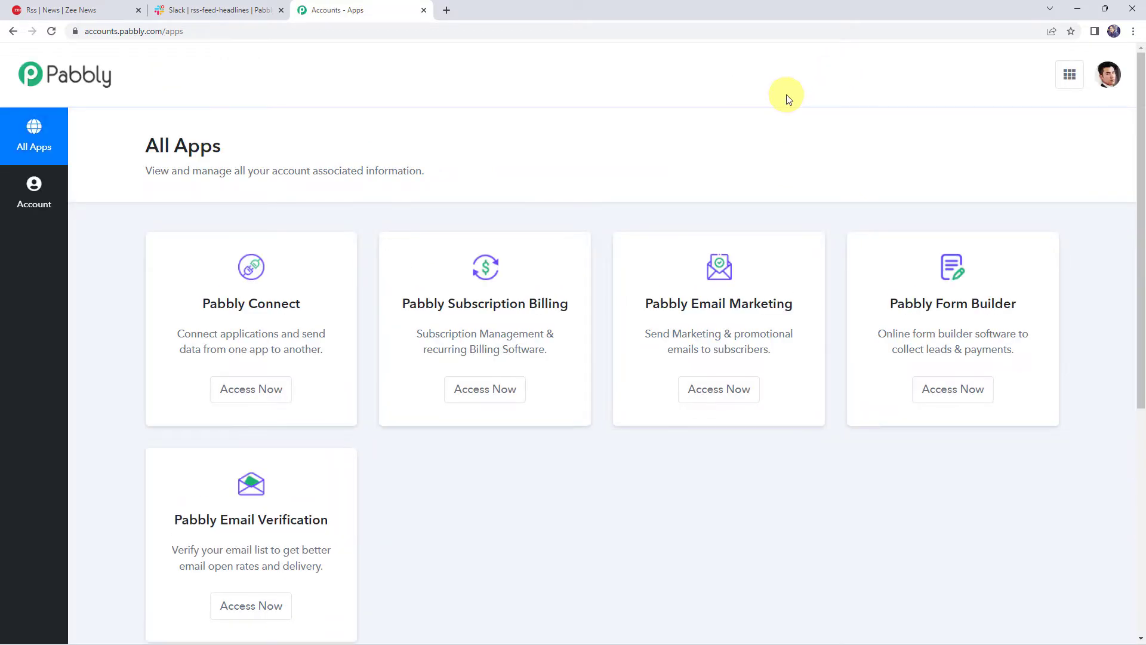
click(263, 391)
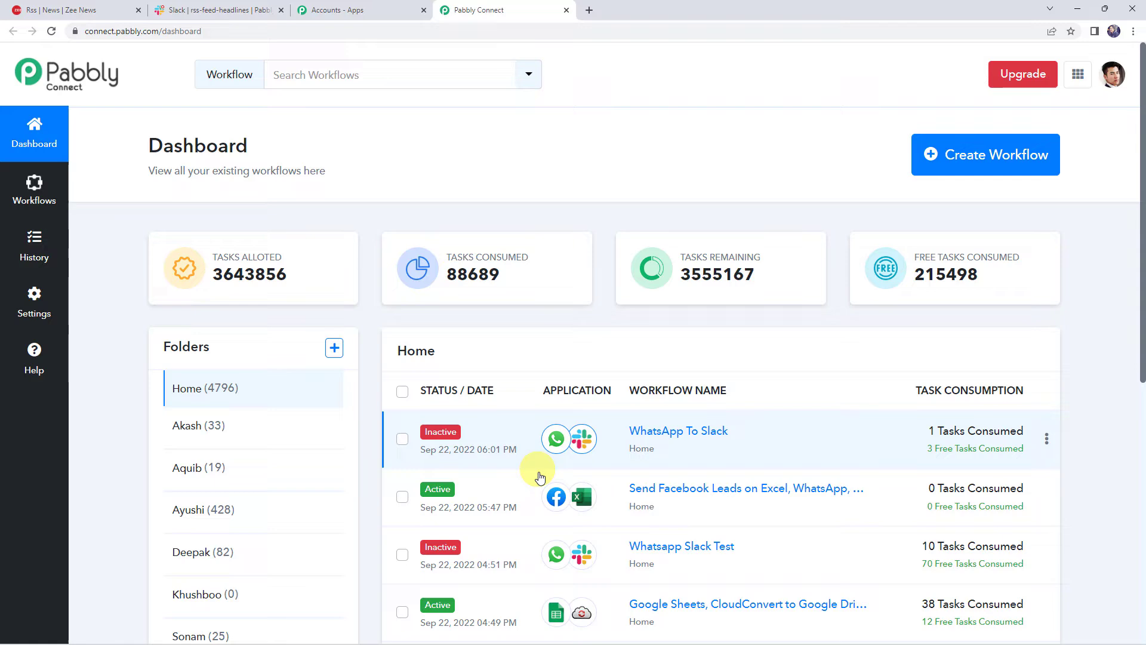
scroll(540, 476, down, 4)
scroll(539, 476, up, 4)
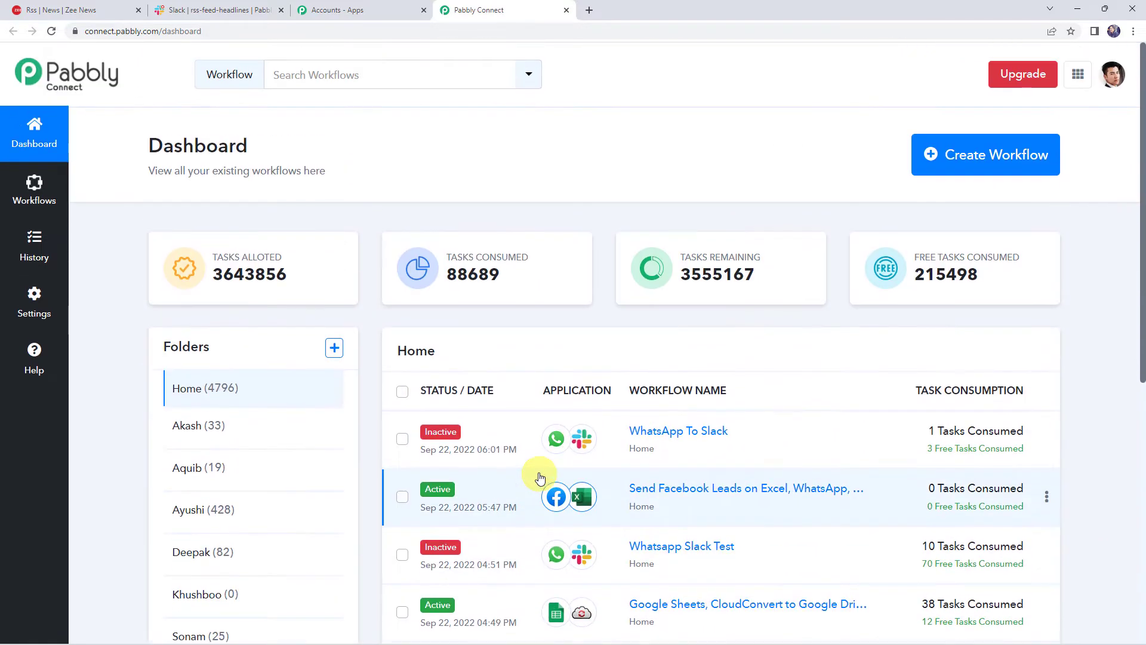
Create a new workflow named 'Share New RSS Items on Slack'
click(1006, 163)
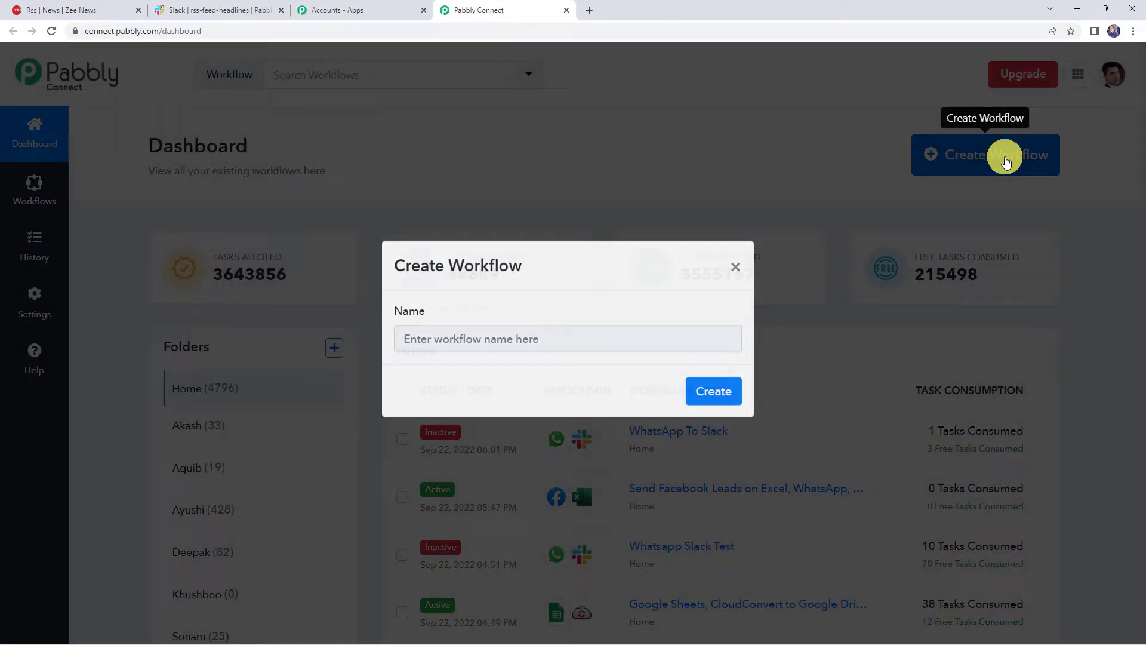
click(508, 348)
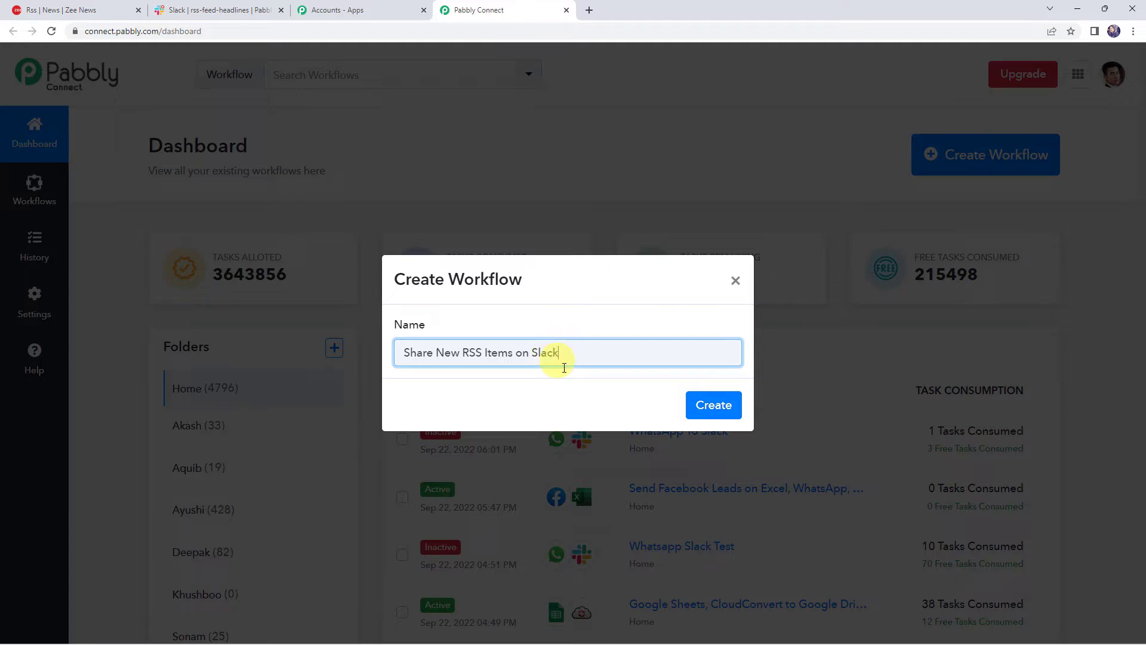
click(714, 405)
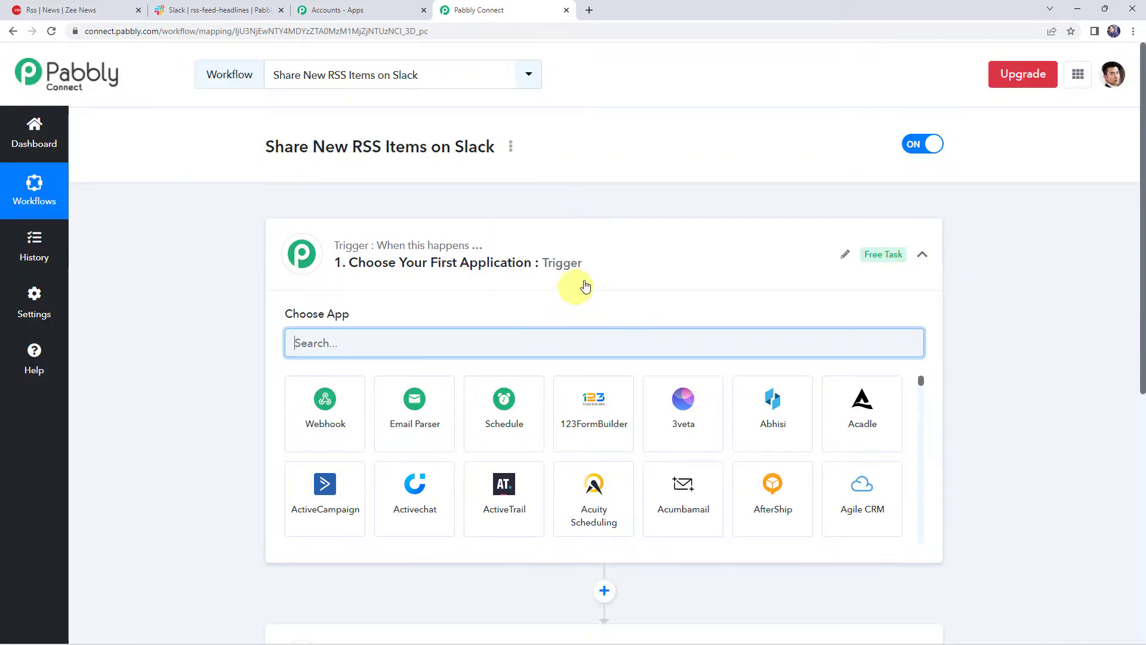
Set the trigger app to RSS by Pabbly, found by searching 'rss'
click(586, 274)
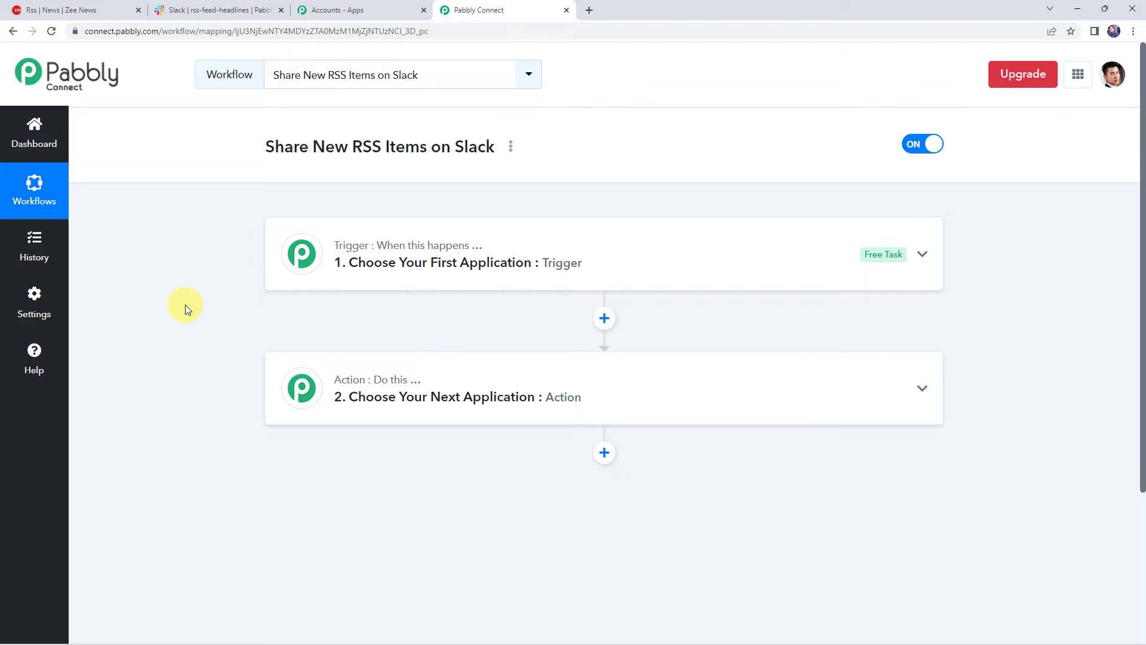
click(577, 258)
click(383, 340)
text(rss)
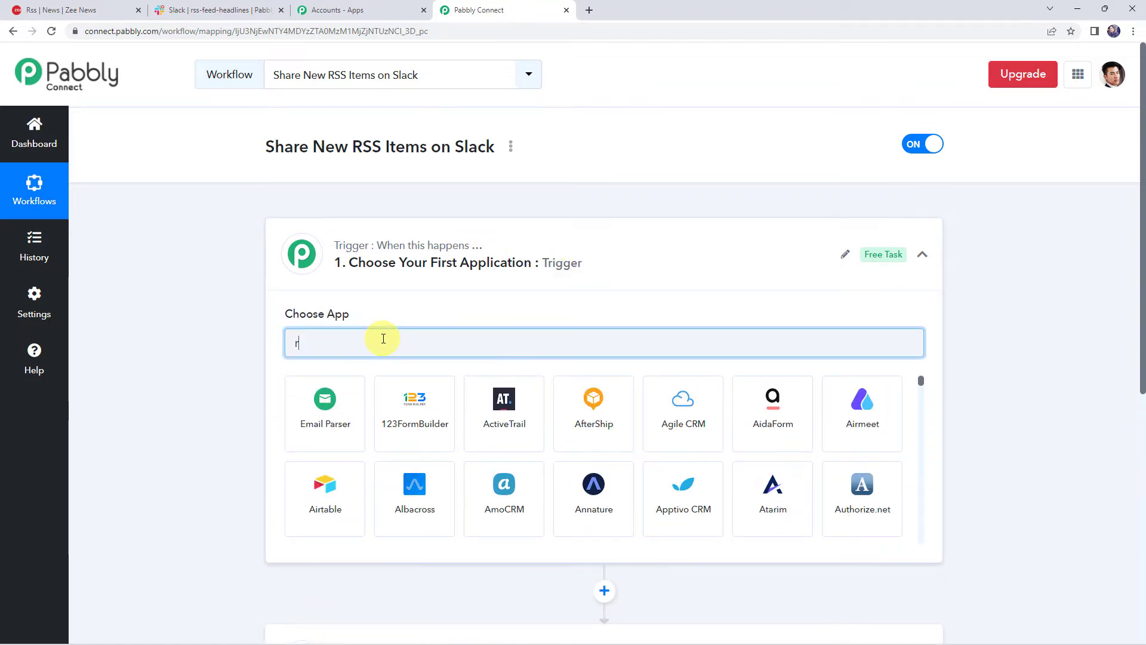
click(344, 434)
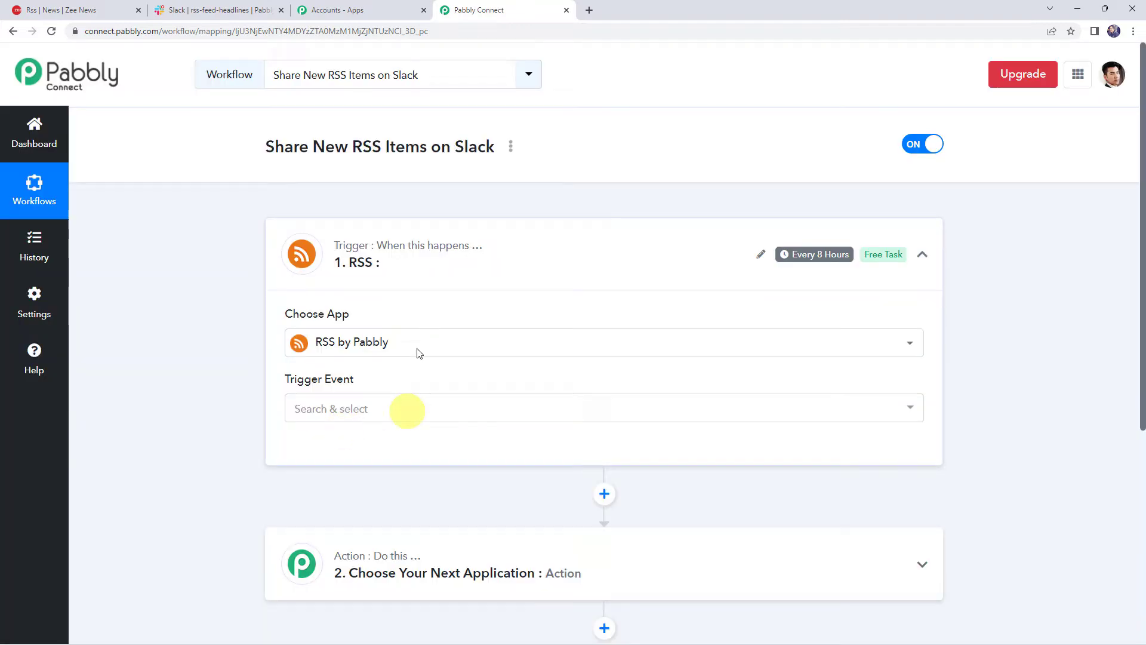
Choose New Item in Feed as the trigger event and connect it, noting the 8-hour check interval
click(325, 414)
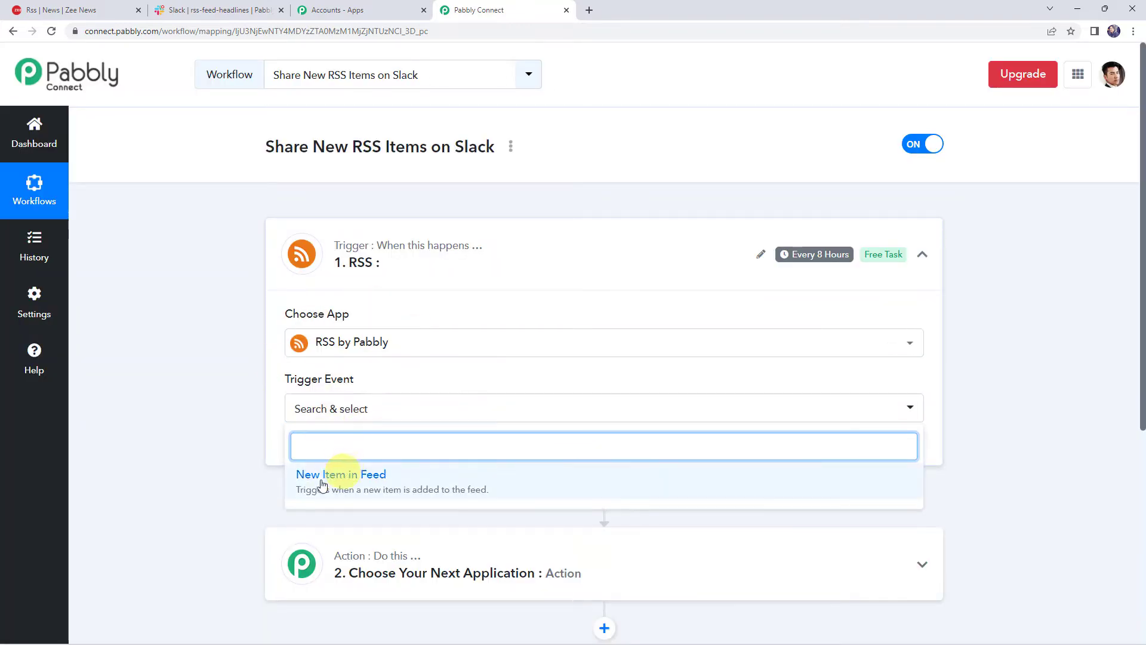
click(366, 488)
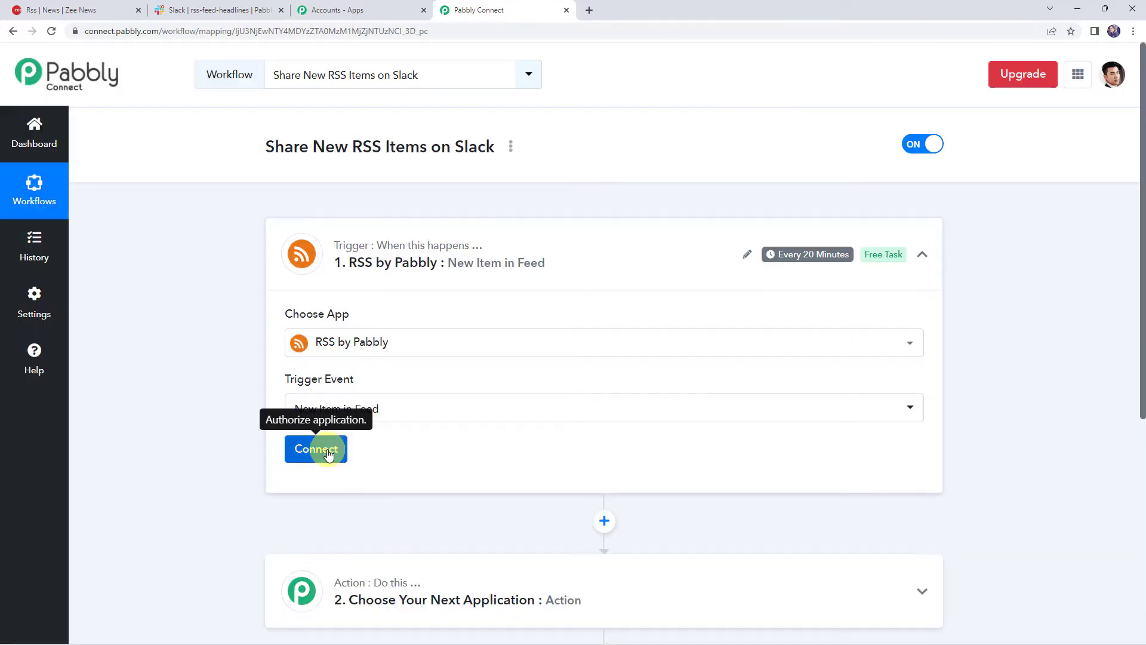
click(317, 449)
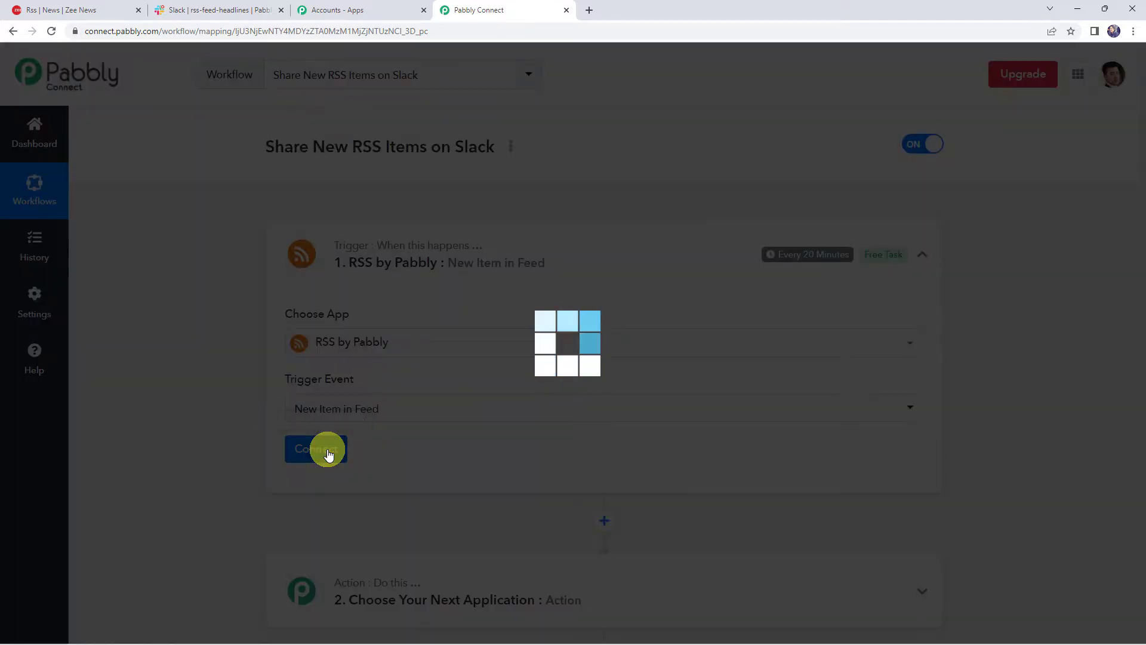
scroll(168, 411, down, 1)
scroll(168, 411, down, 3)
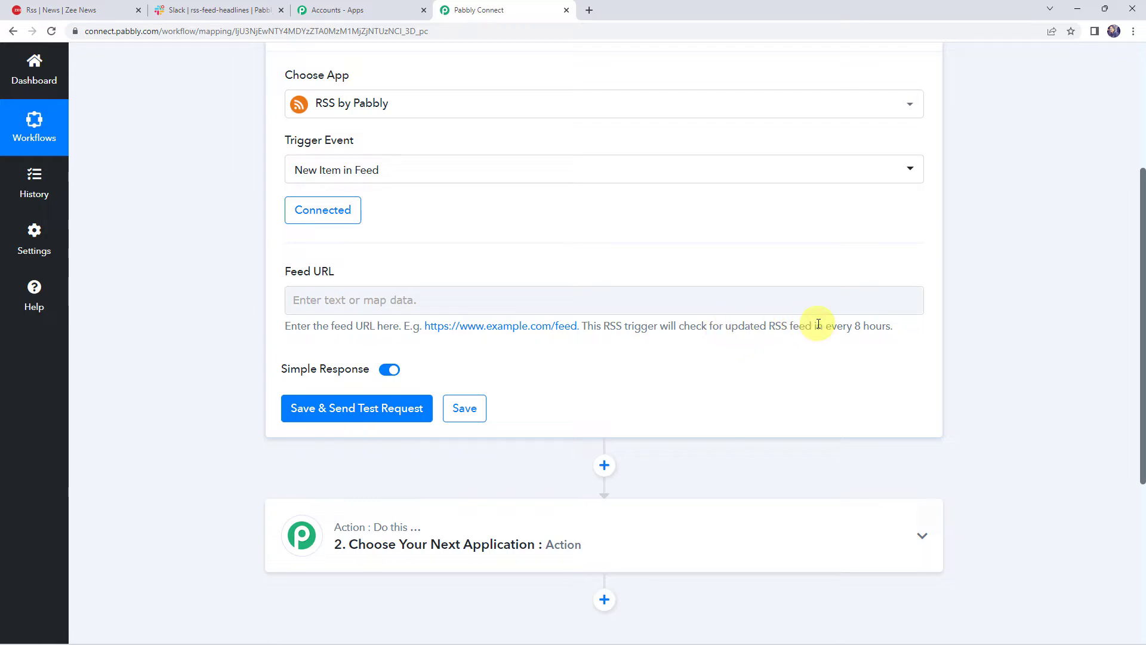
drag(831, 326, 913, 327)
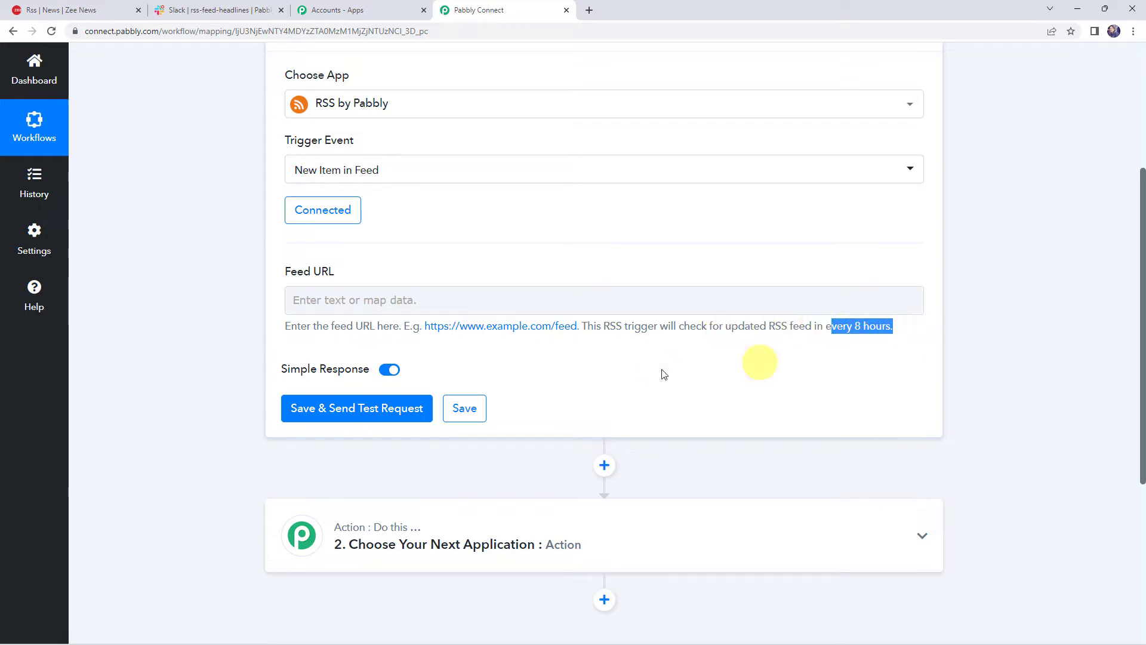
click(76, 10)
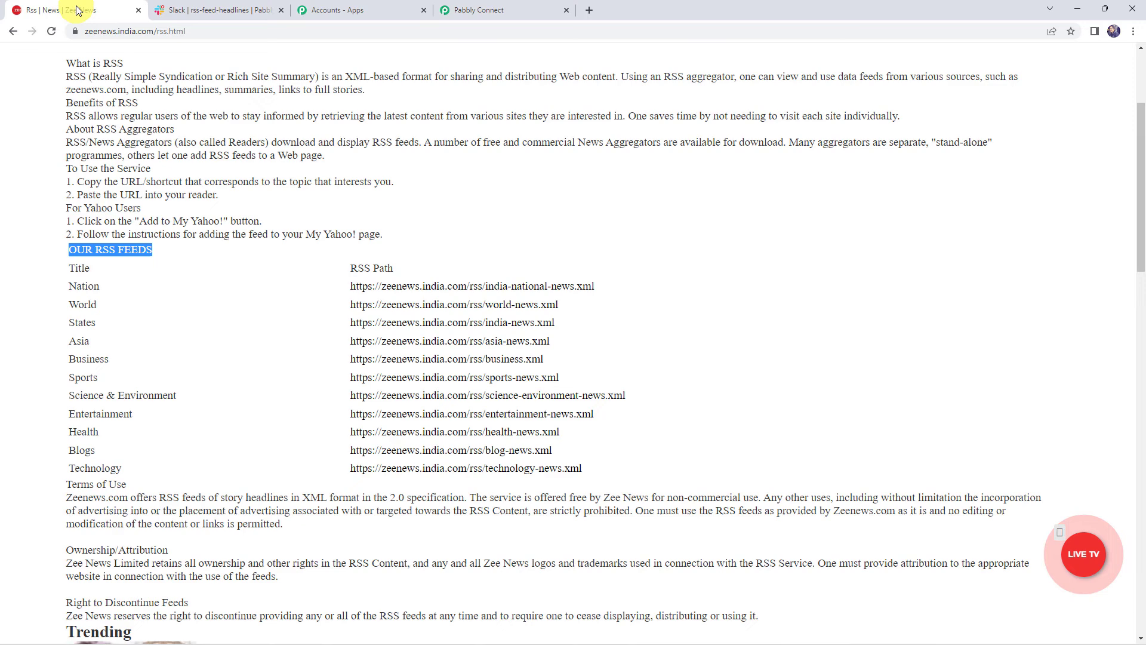
click(320, 360)
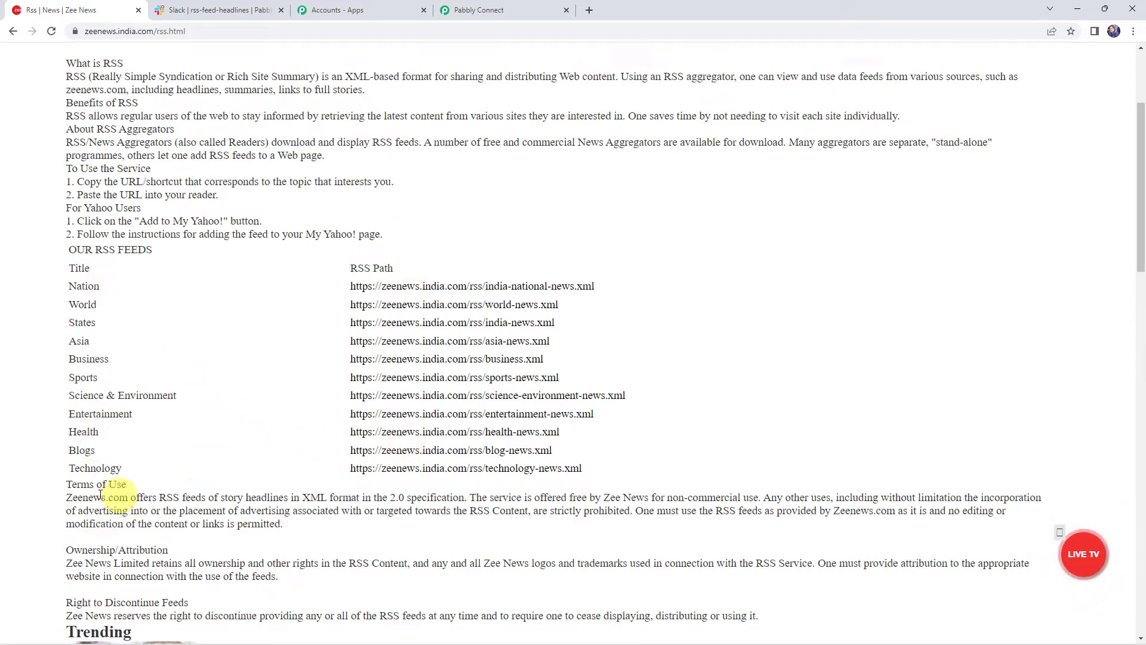
drag(584, 472, 332, 466)
key(ctrl+c)
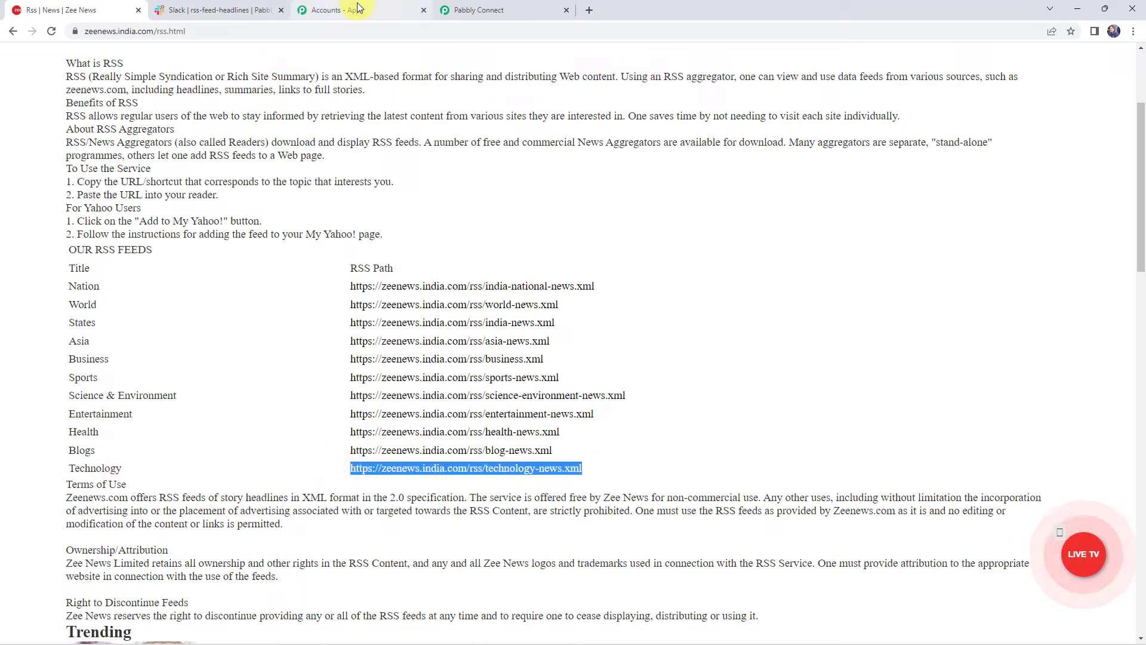
click(511, 8)
Paste the Zee News Technology feed URL into Feed URL, then save and send a test request
click(299, 360)
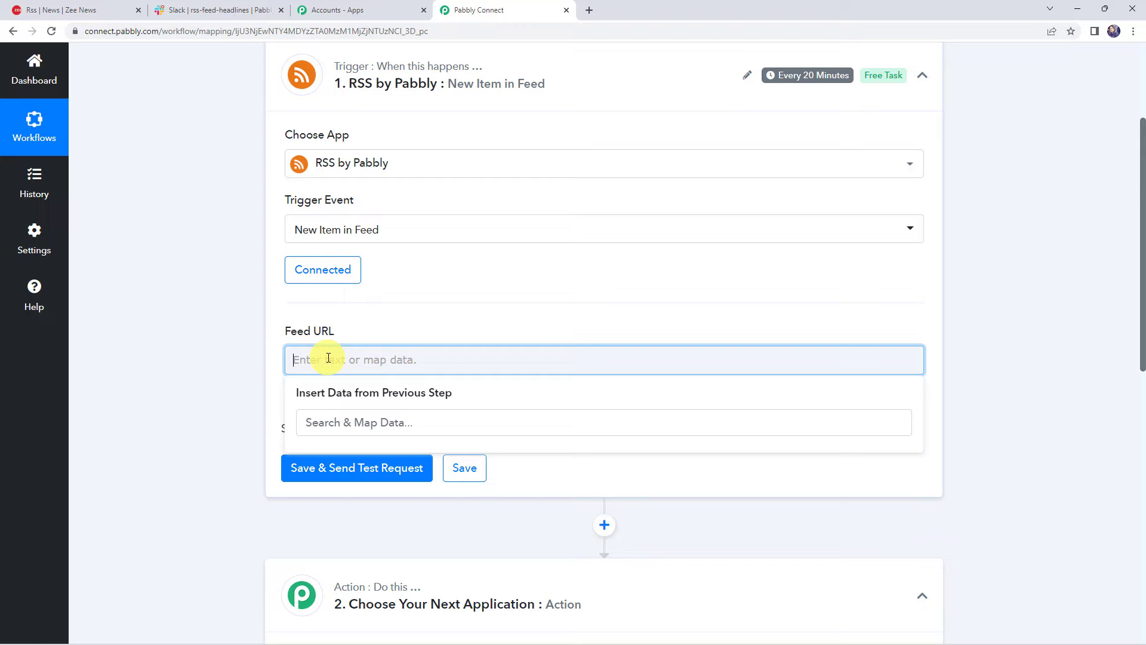
key(ctrl+v)
click(212, 375)
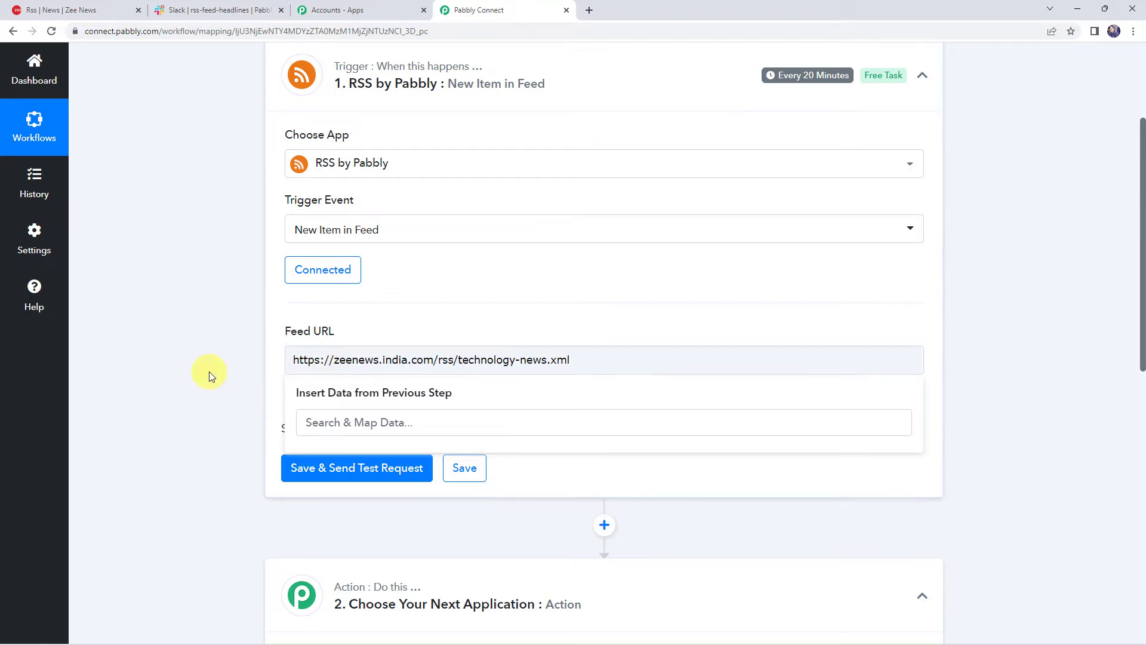
click(344, 472)
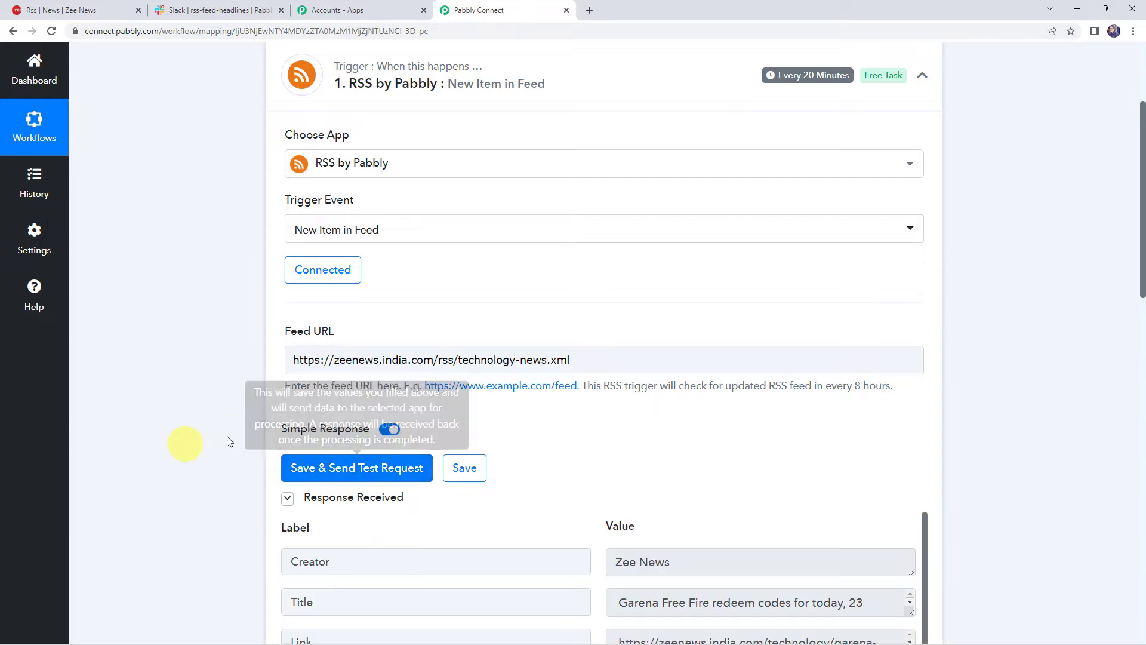
scroll(230, 435, down, 5)
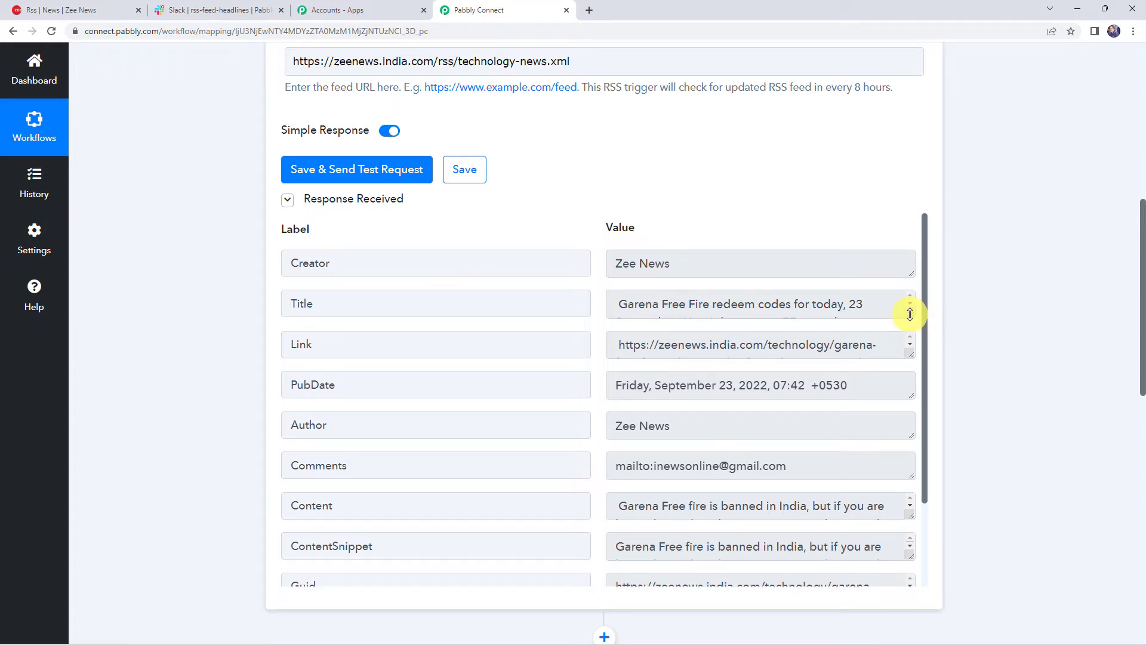
Enlarge the Title and Link values to read the latest Garena Free Fire article
drag(911, 313, 911, 401)
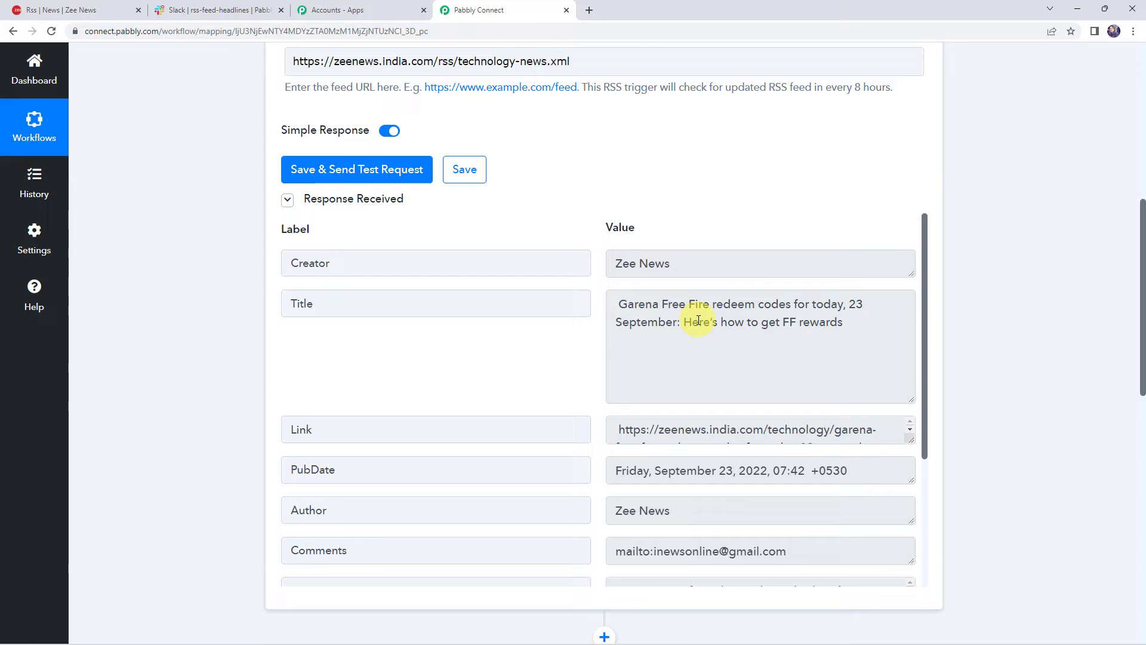
scroll(684, 349, down, 2)
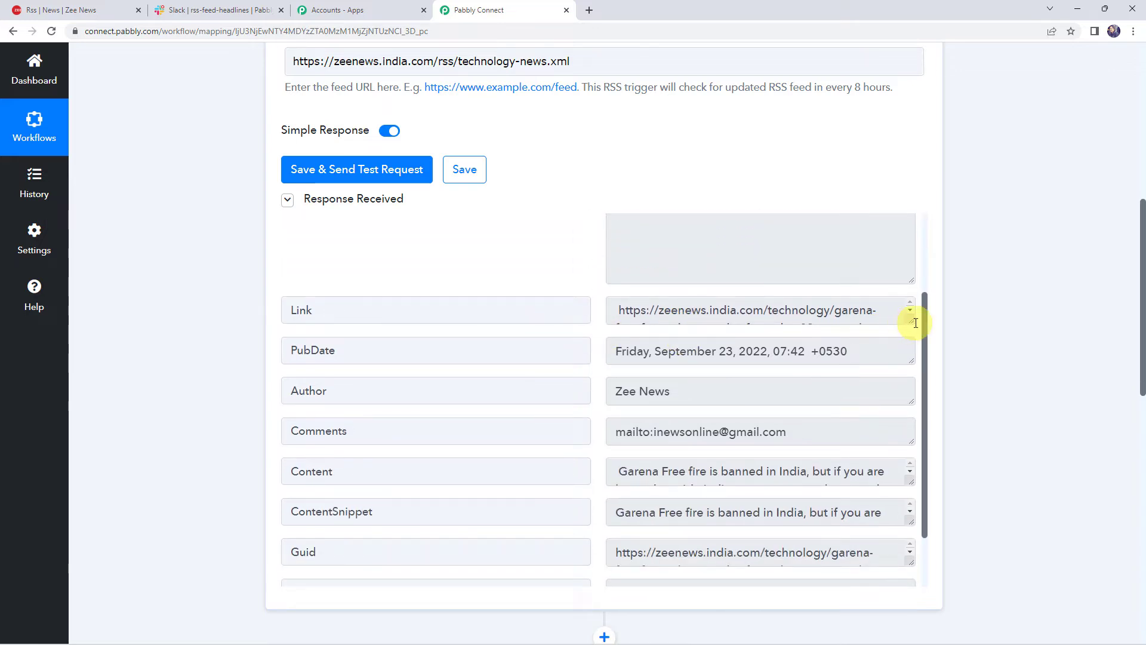
drag(913, 323, 912, 376)
scroll(543, 322, down, 2)
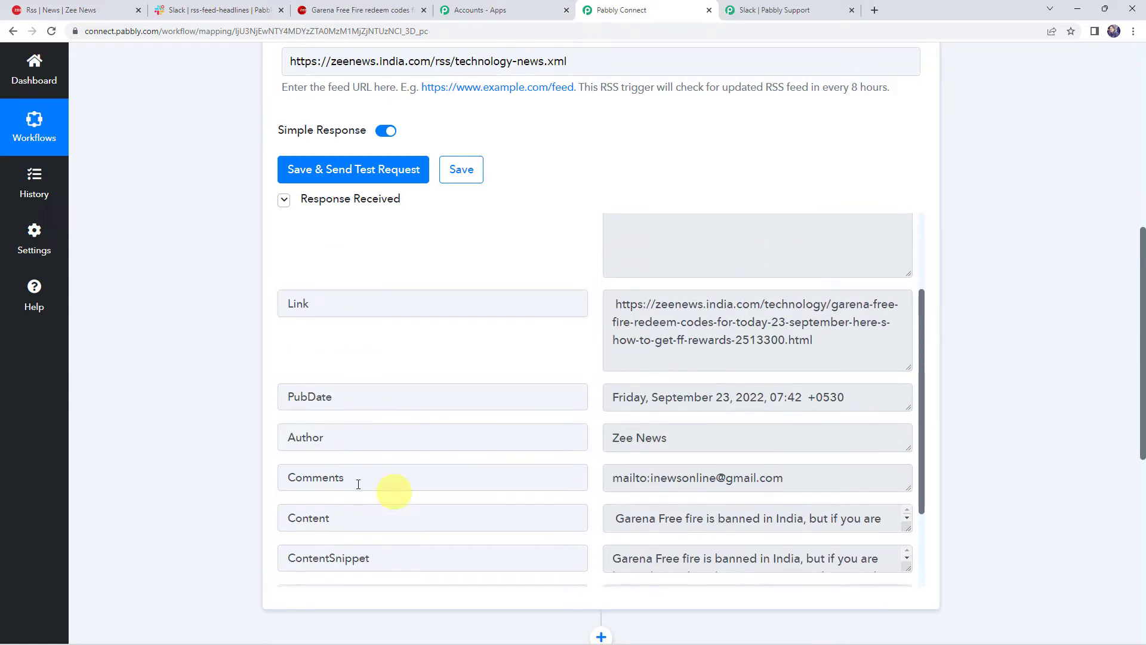
scroll(358, 480, up, 2)
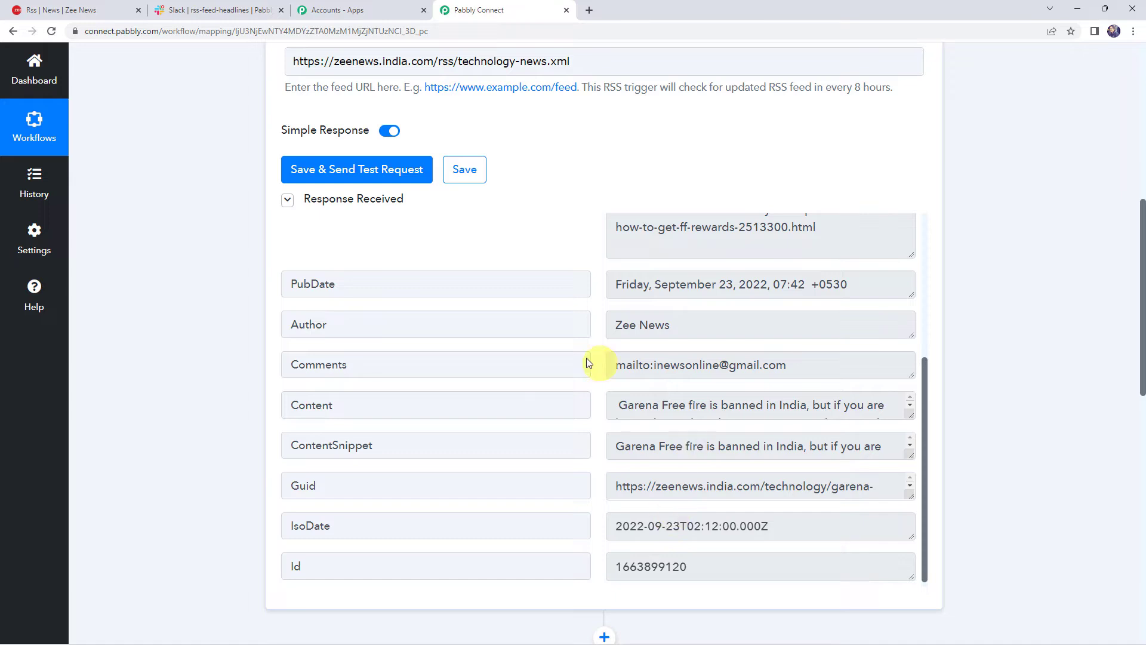
scroll(543, 376, up, 4)
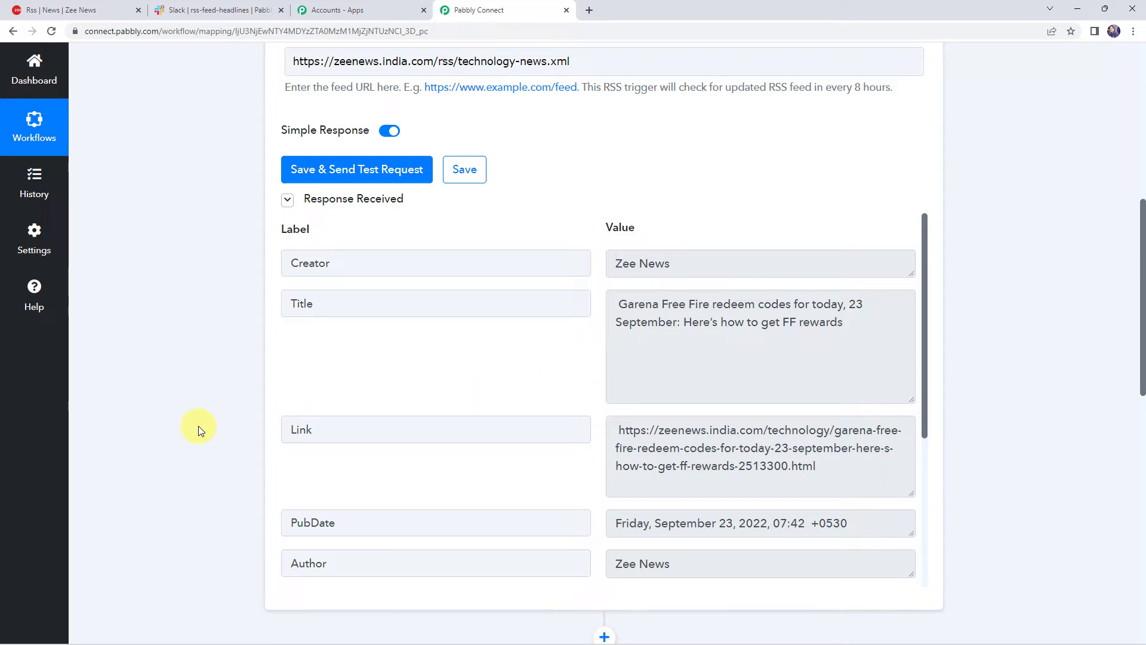
scroll(158, 269, down, 5)
Set the action step to Slack with the Send Channel Message event
click(557, 408)
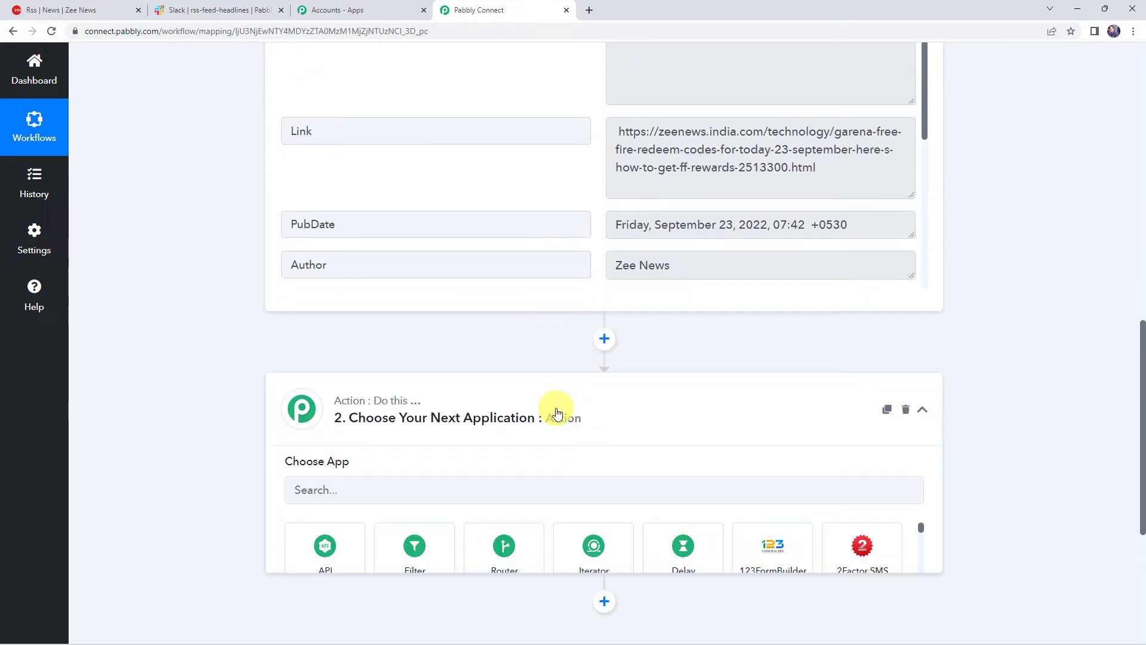
click(402, 321)
text(slack)
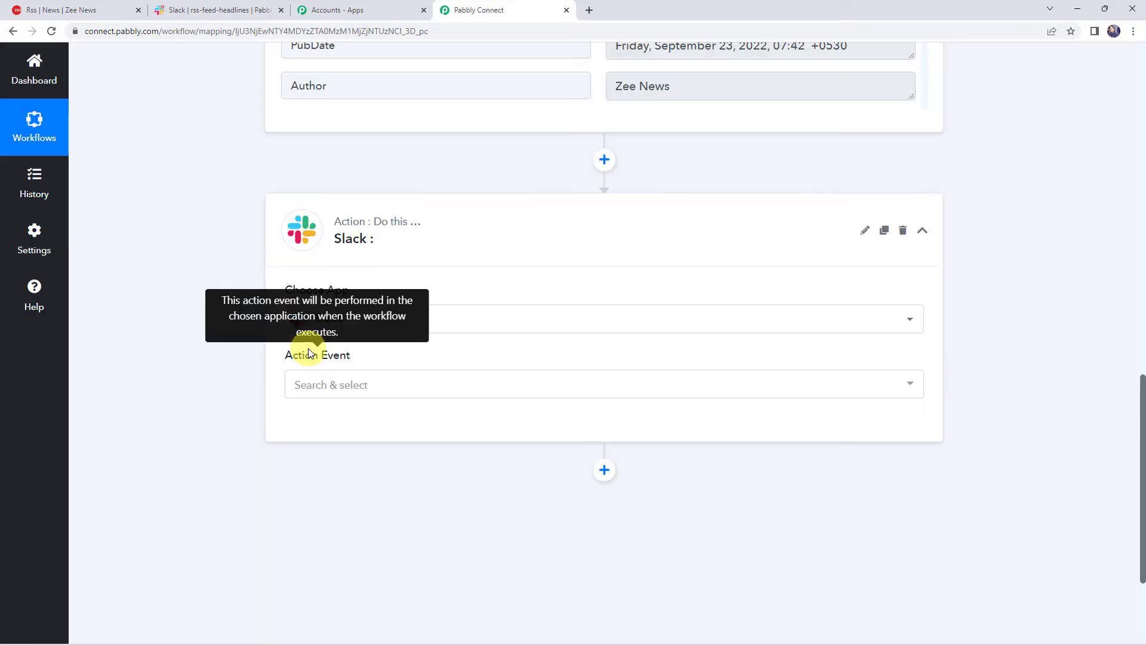
click(327, 393)
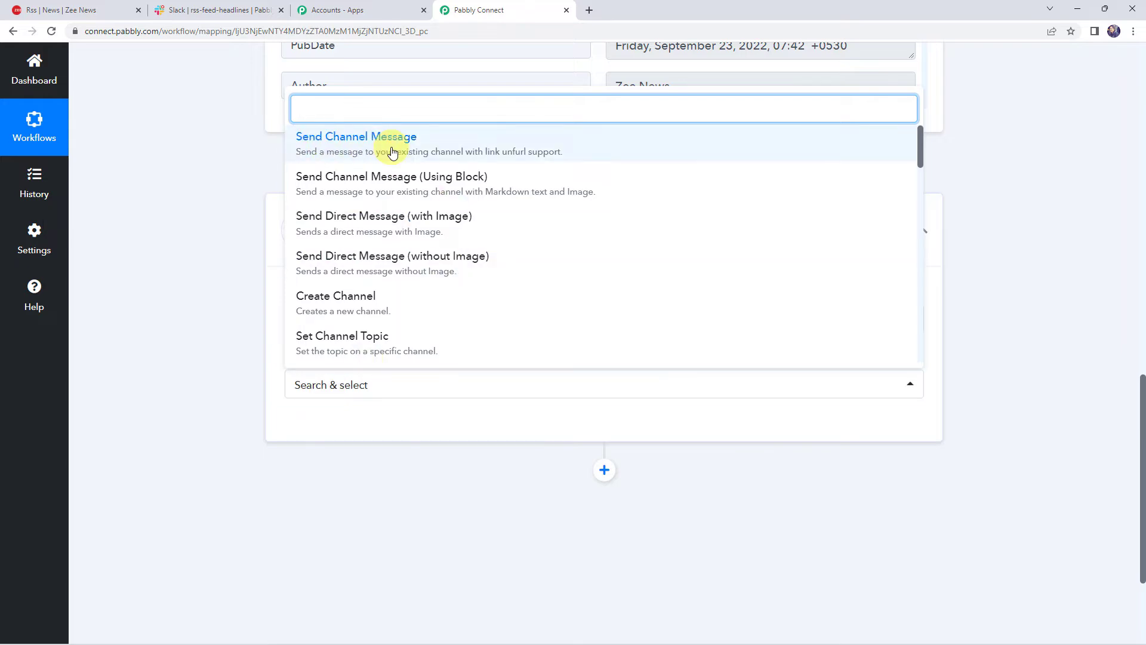
click(389, 149)
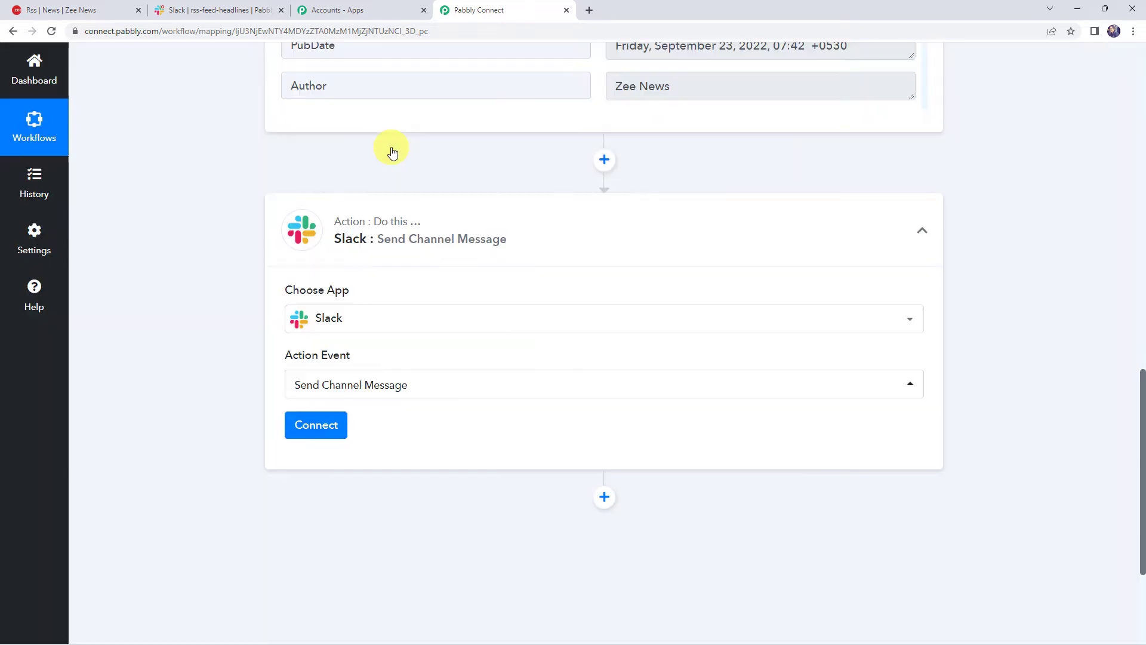
Start a new Slack connection using Connect With Slack
click(326, 424)
click(582, 197)
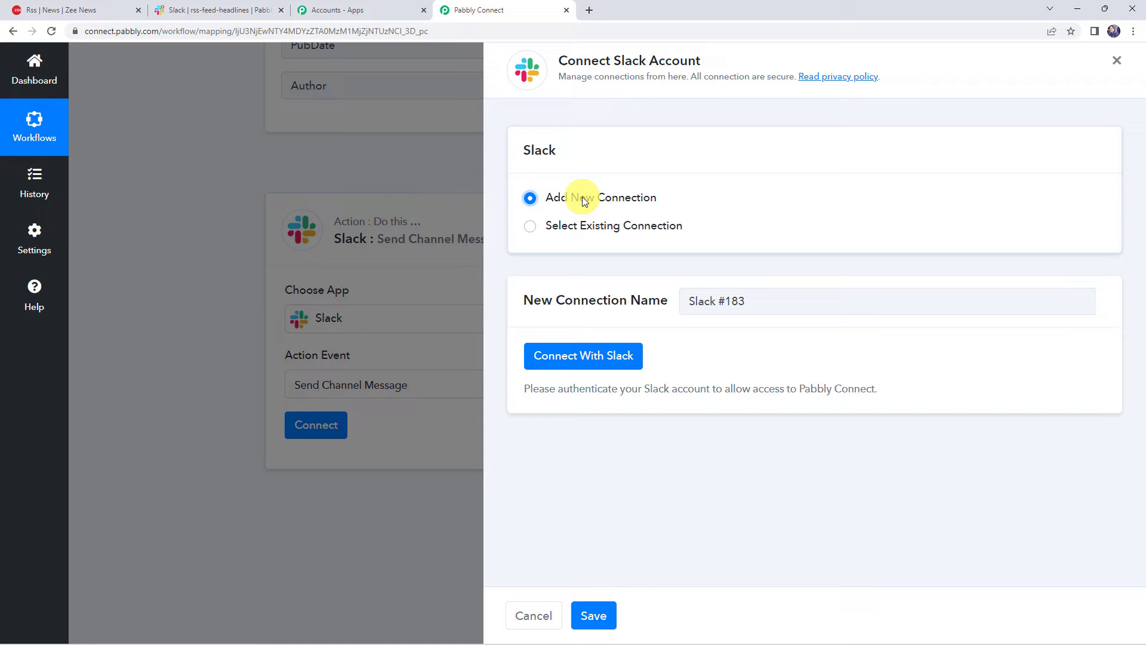
click(593, 361)
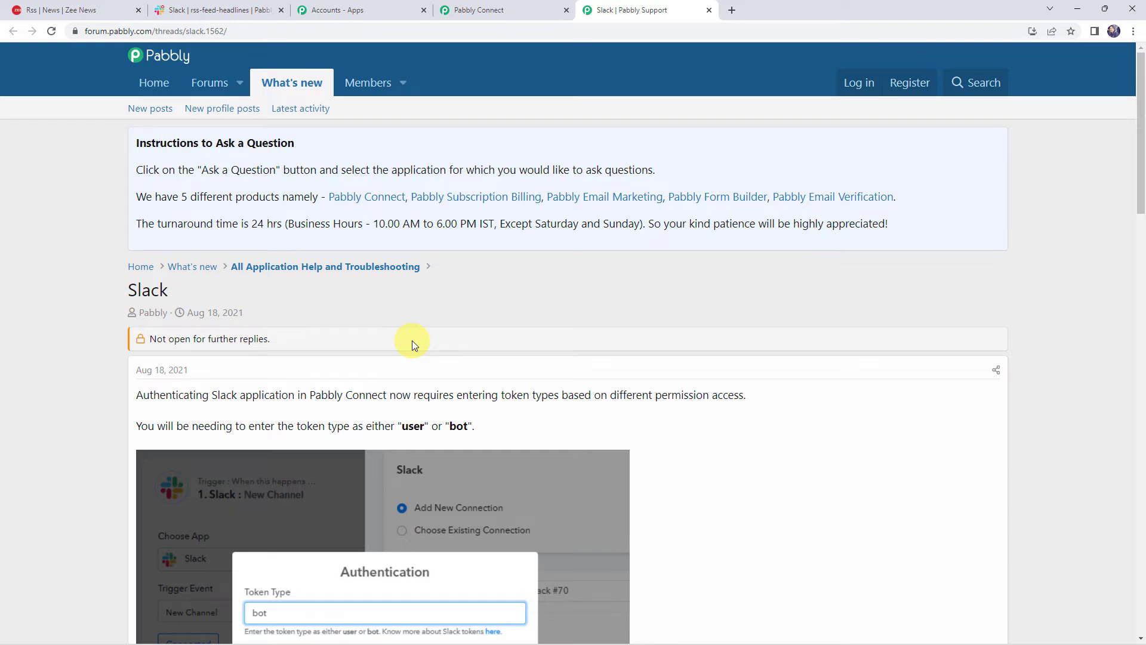
Scroll through the forum thread's explanation of user and bot token types and permissions
scroll(454, 562, down, 8)
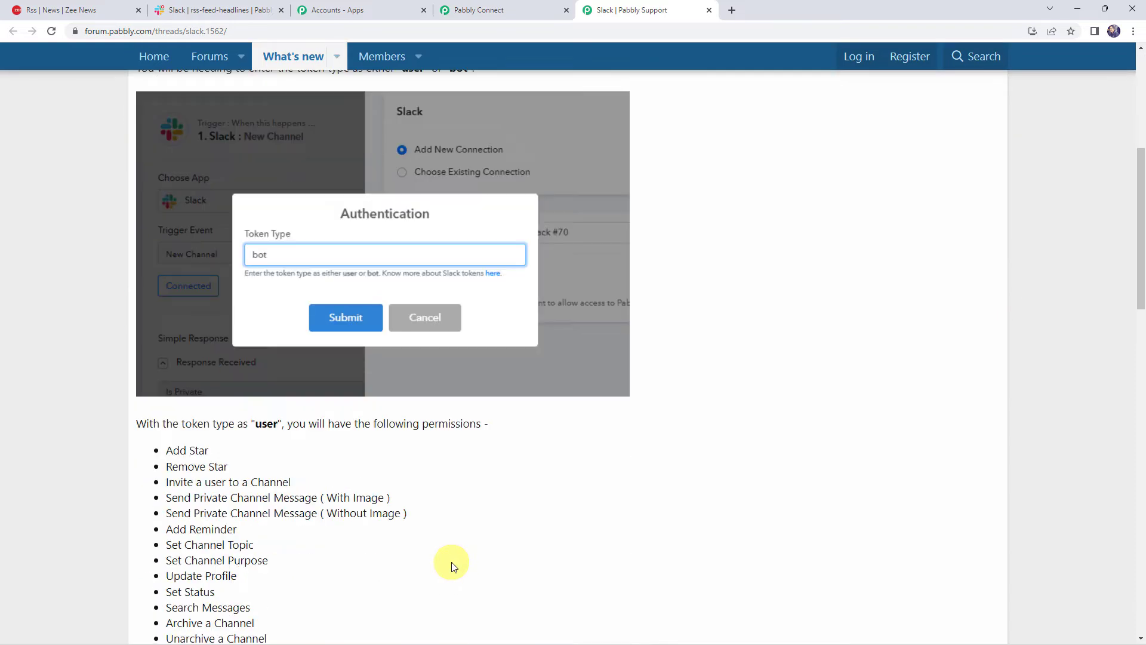
scroll(460, 561, down, 4)
scroll(460, 561, up, 11)
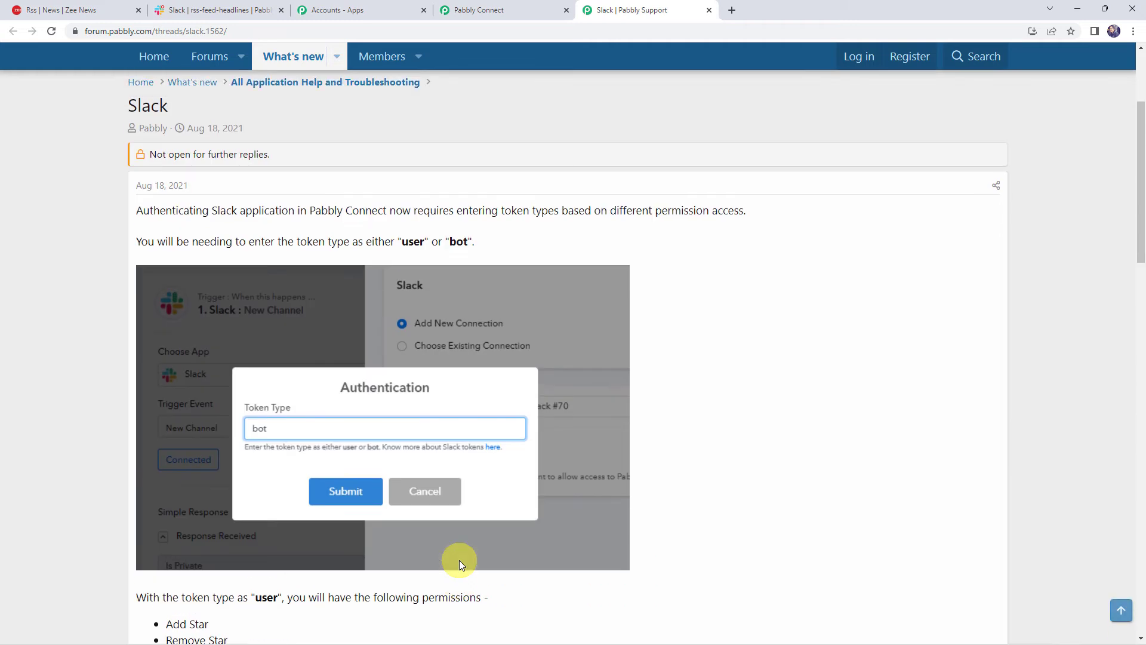
Enter 'user' as the Slack token type and save it
click(507, 10)
click(474, 331)
text(u)
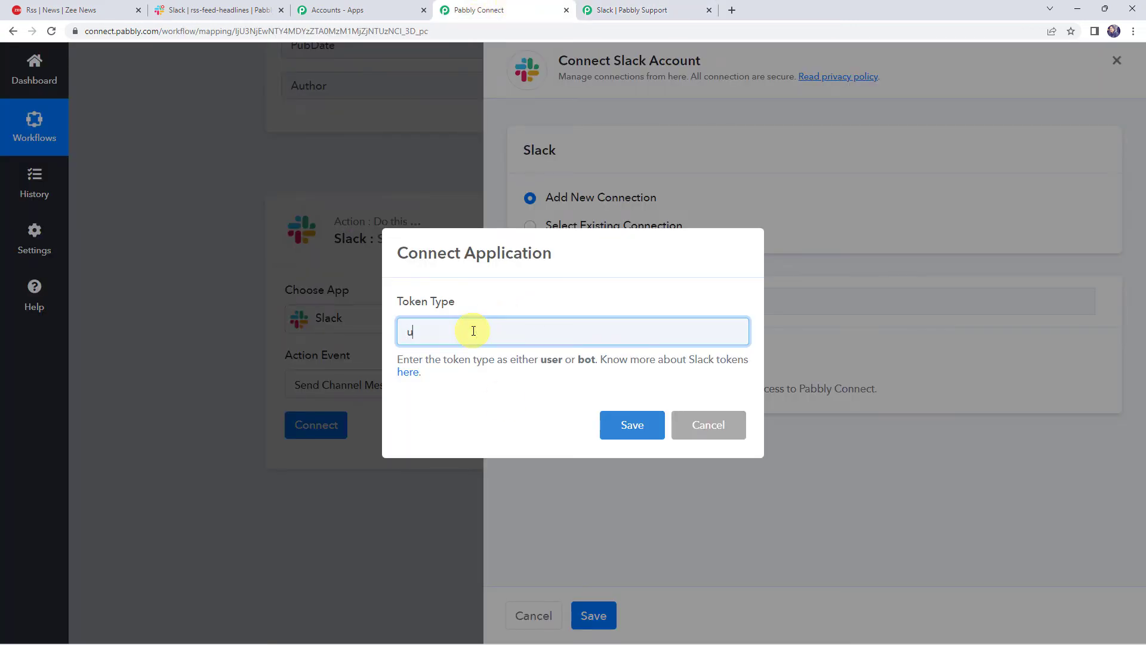
text(ser)
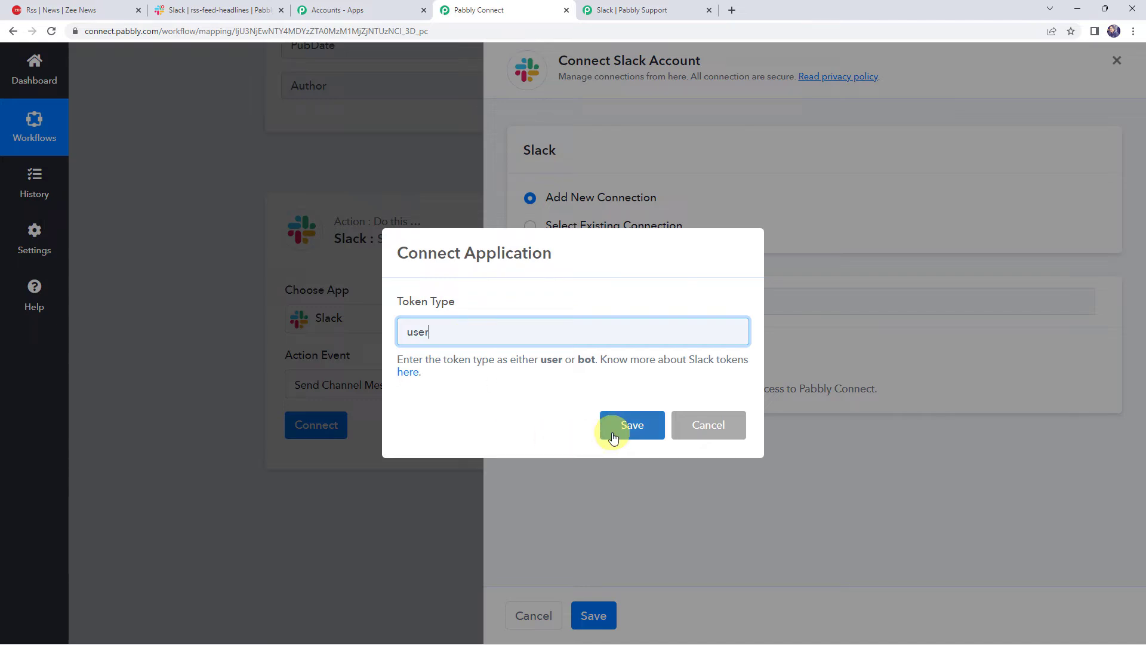
click(631, 426)
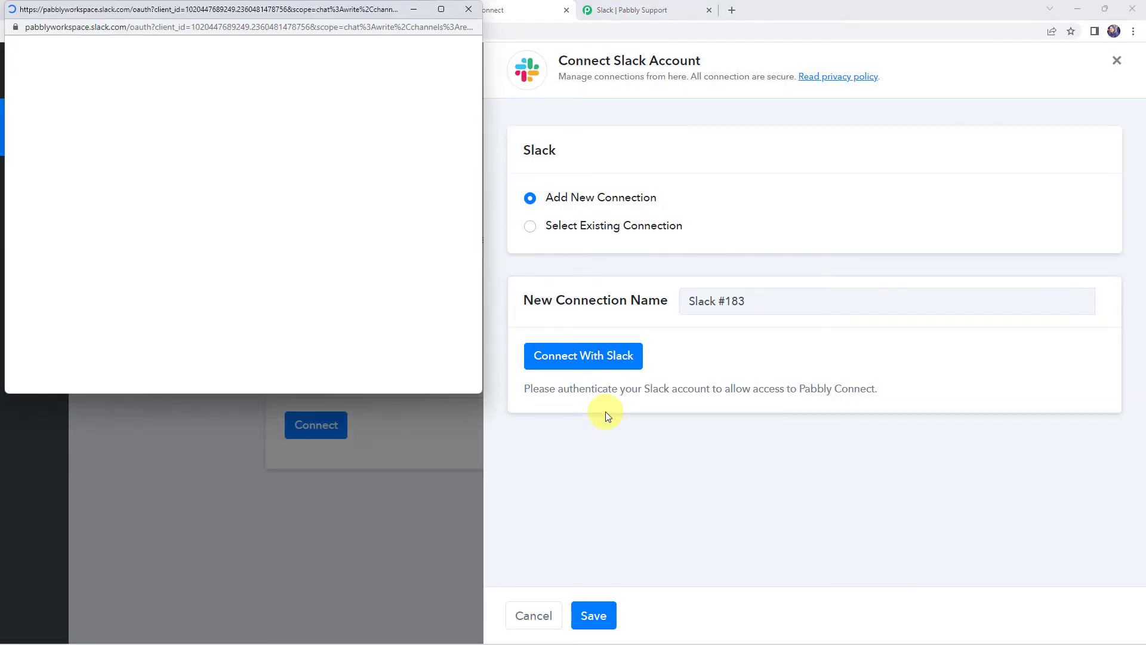
Allow Pabbly Connect access to the Slack workspace and check the rss-feed-headlines channel
scroll(284, 310, down, 6)
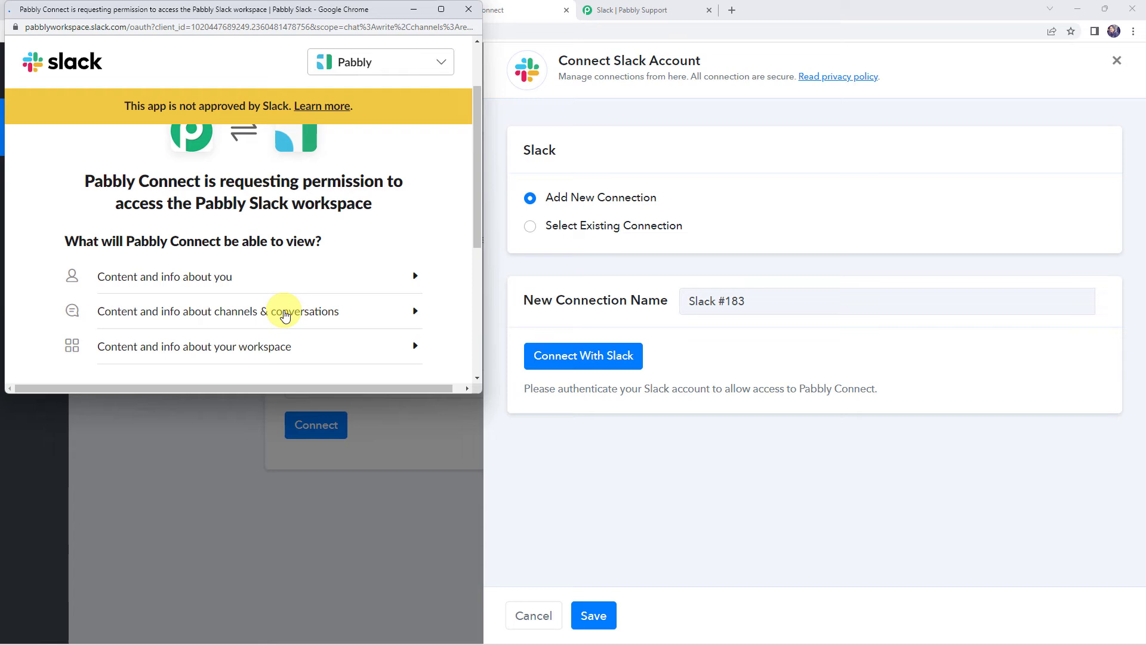
click(286, 285)
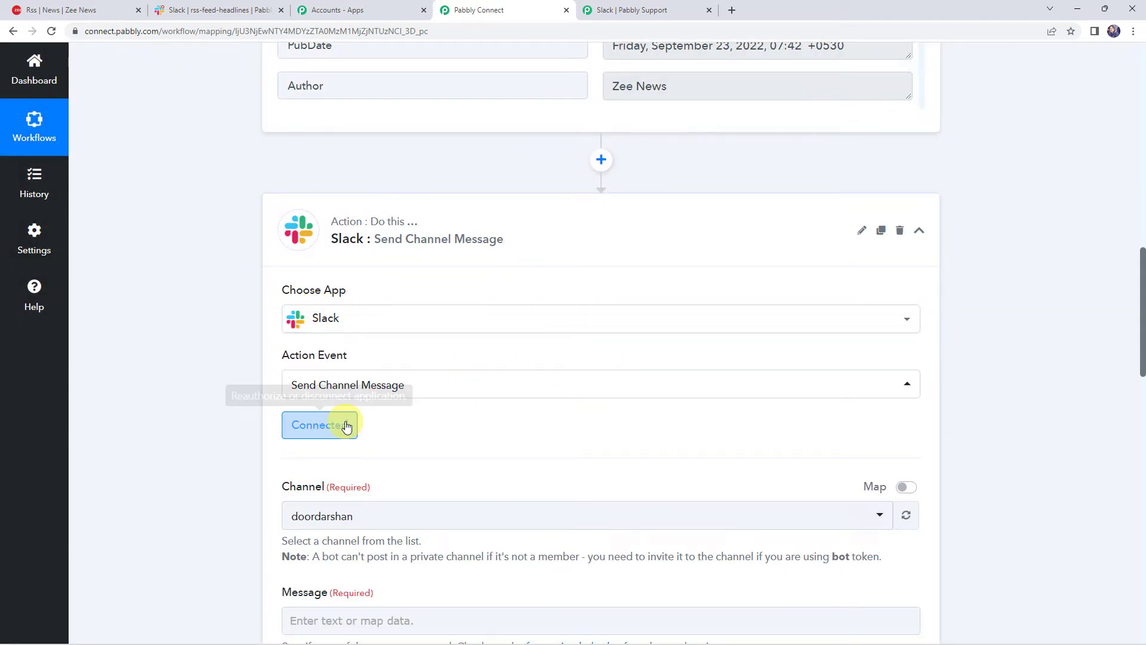
scroll(547, 424, down, 5)
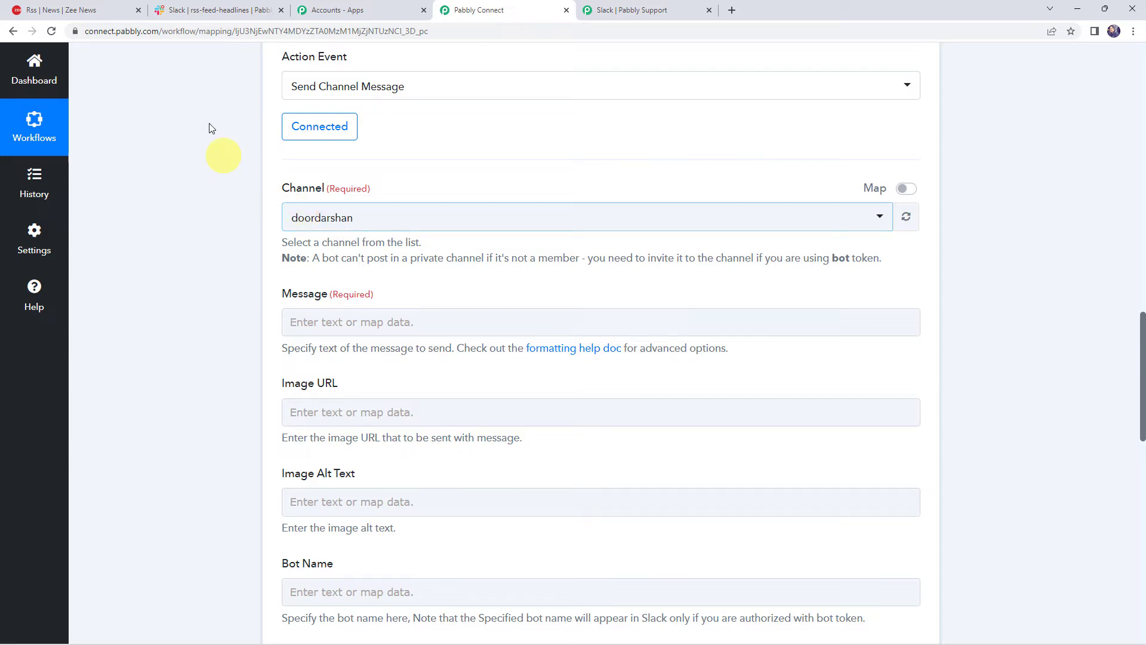
click(210, 9)
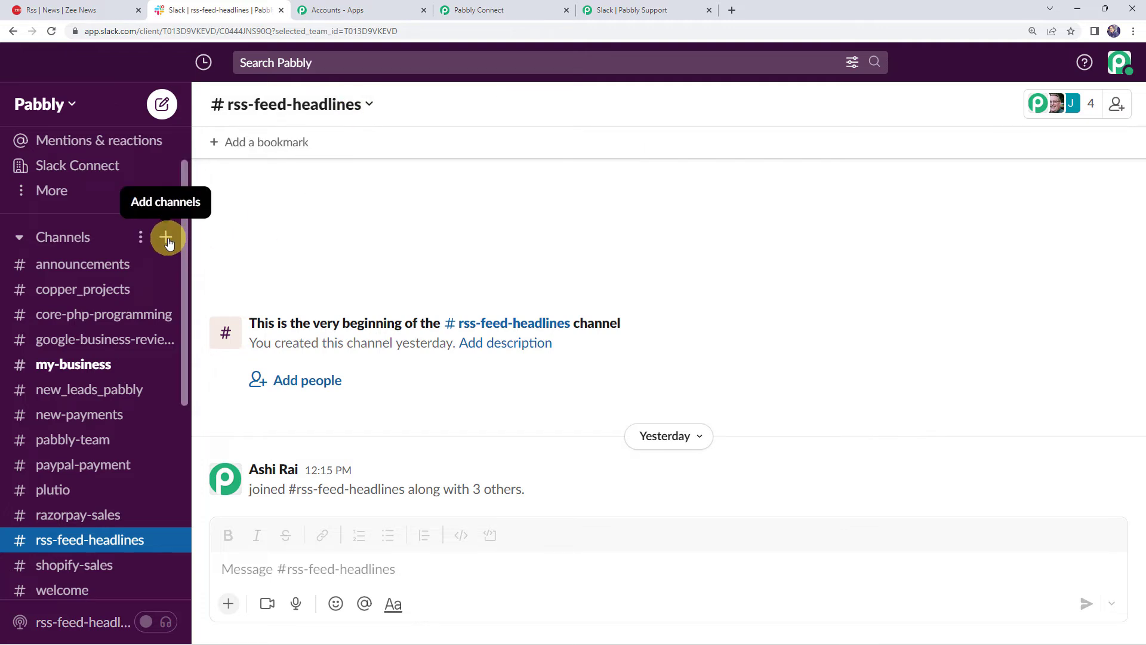
click(166, 238)
click(255, 297)
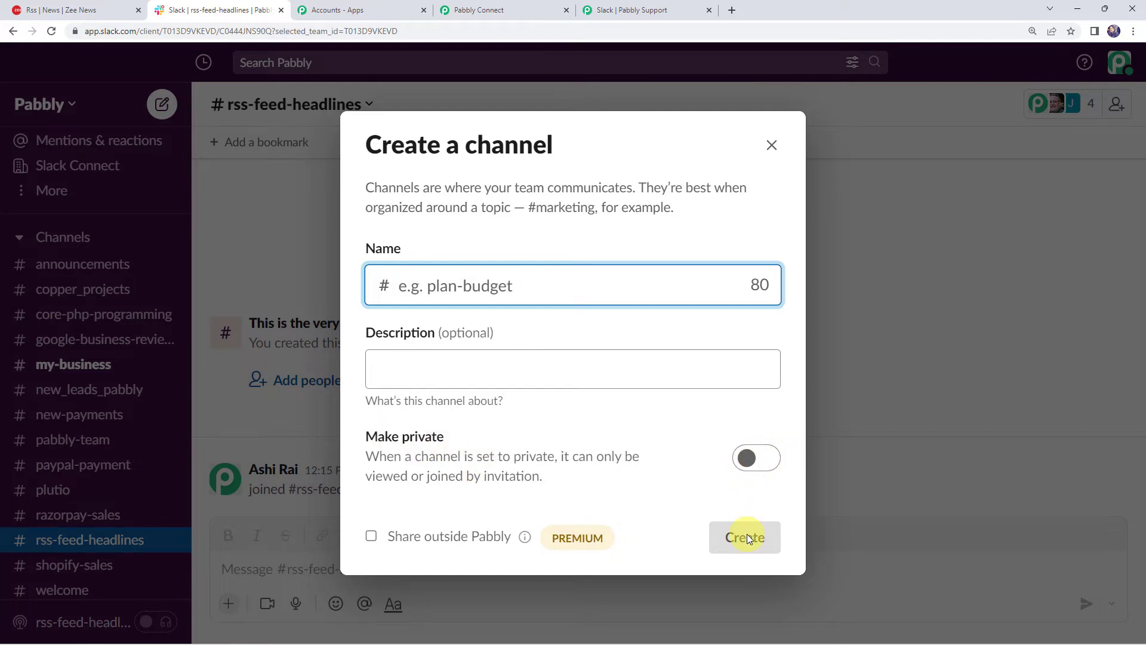
click(771, 145)
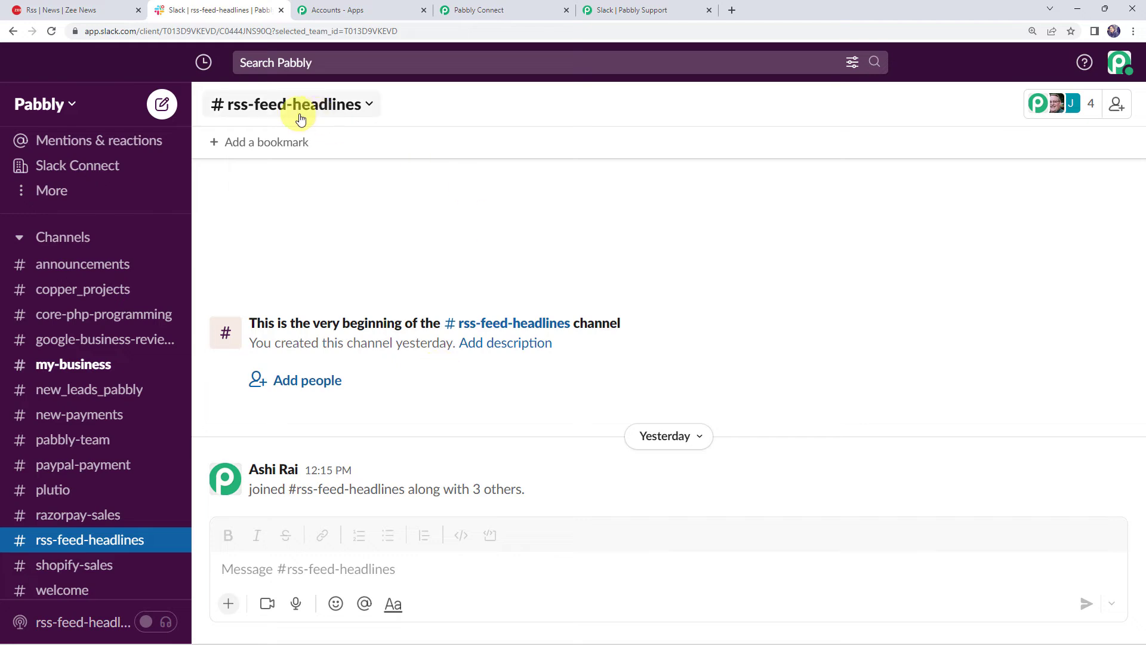
Choose rss-feed-headlines as the Slack channel
click(477, 10)
click(329, 229)
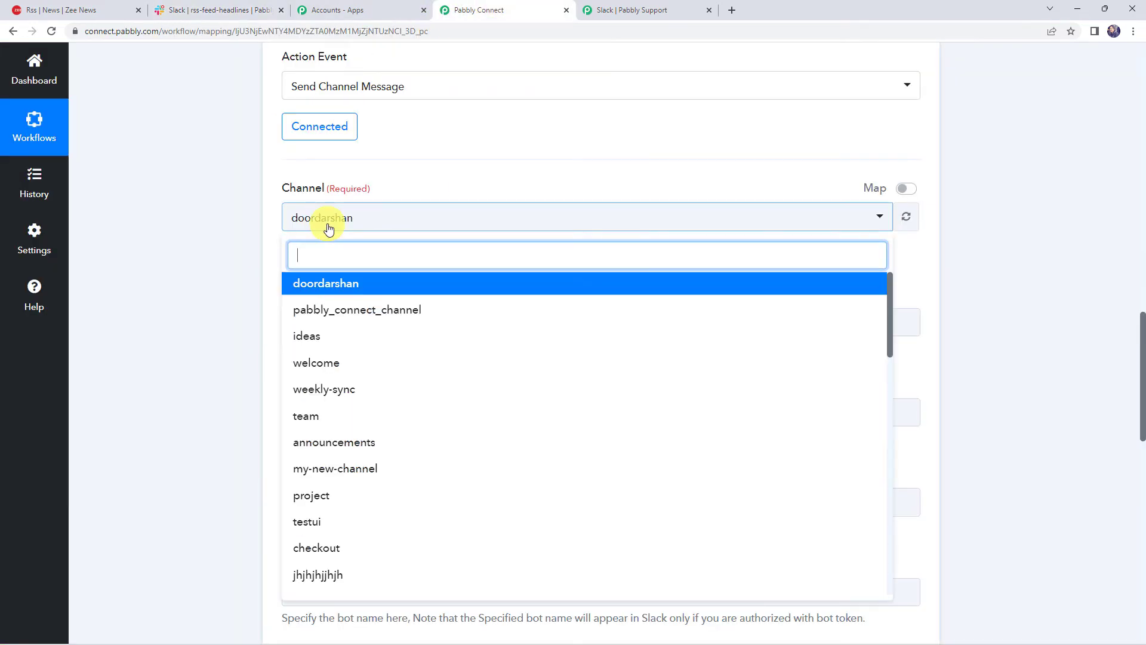
text(rss)
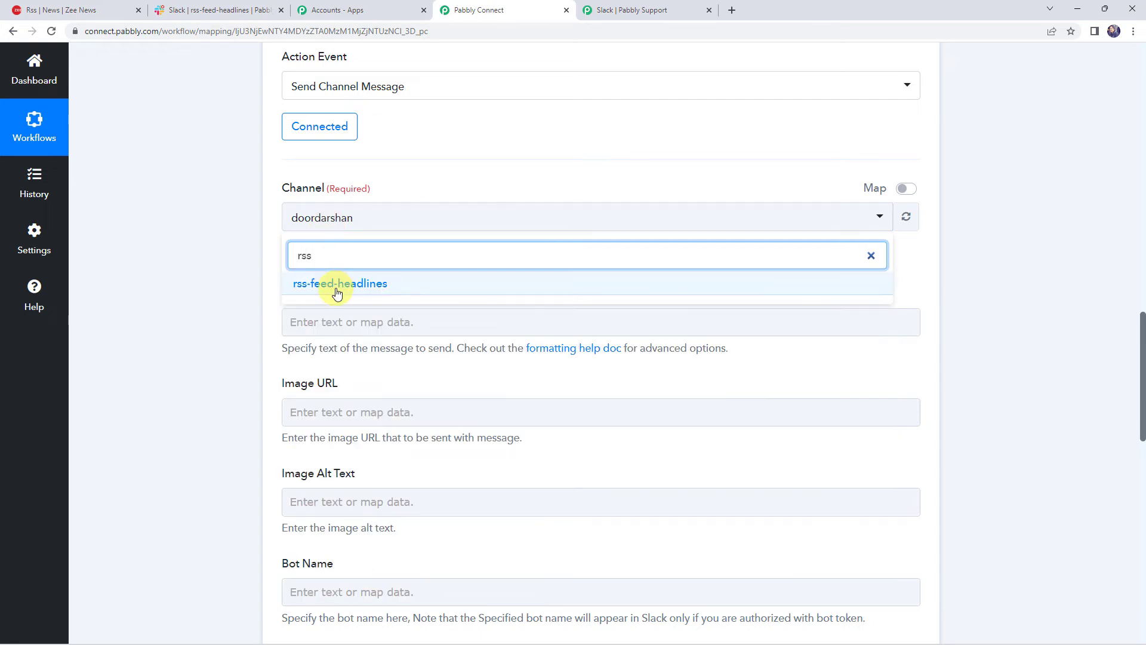
click(334, 286)
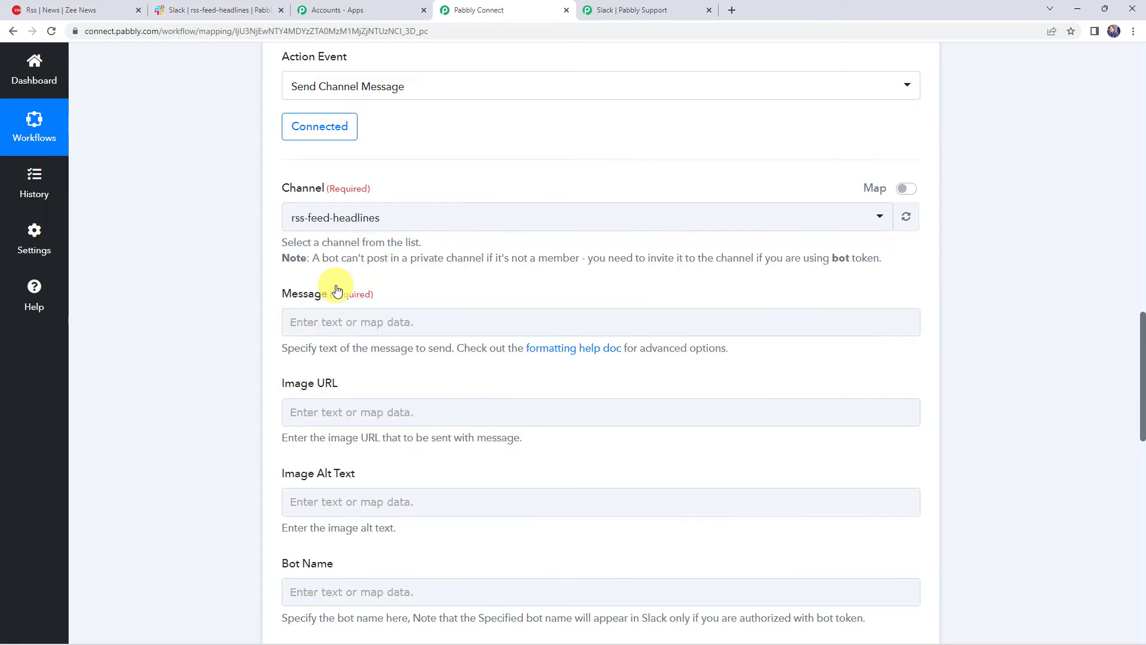
Write the message 'Hello Team,' with 'Headlines:' and 'Link:' lines, checking the RSS Title value
click(319, 322)
text(Hello Team)
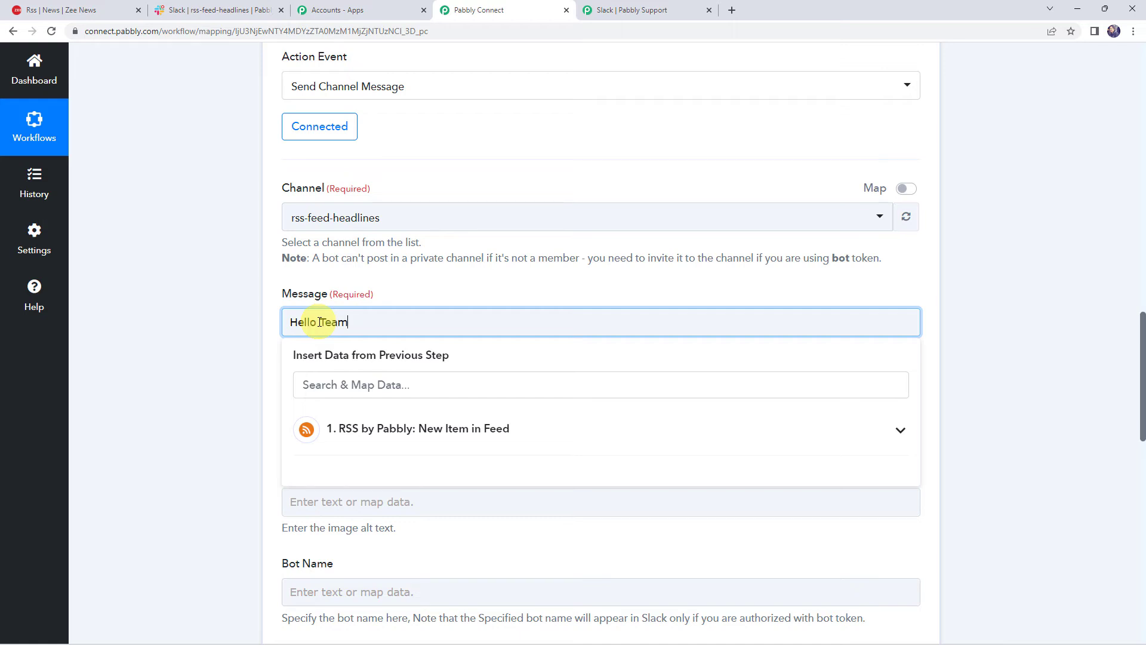
text(,)
key(Return)
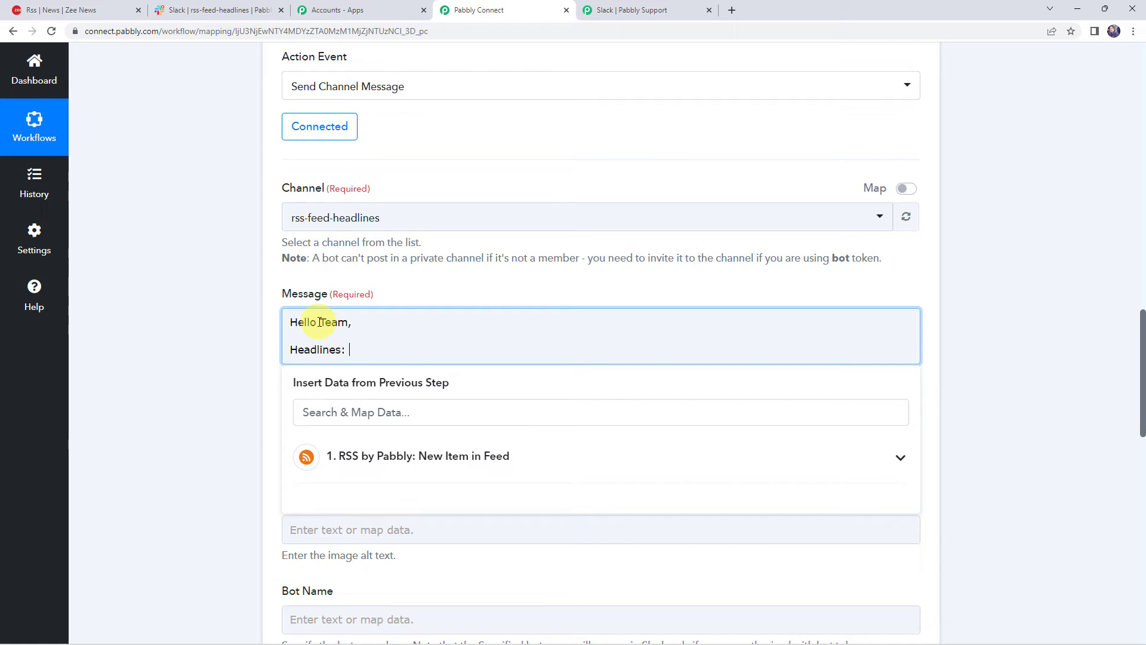
key(Return)
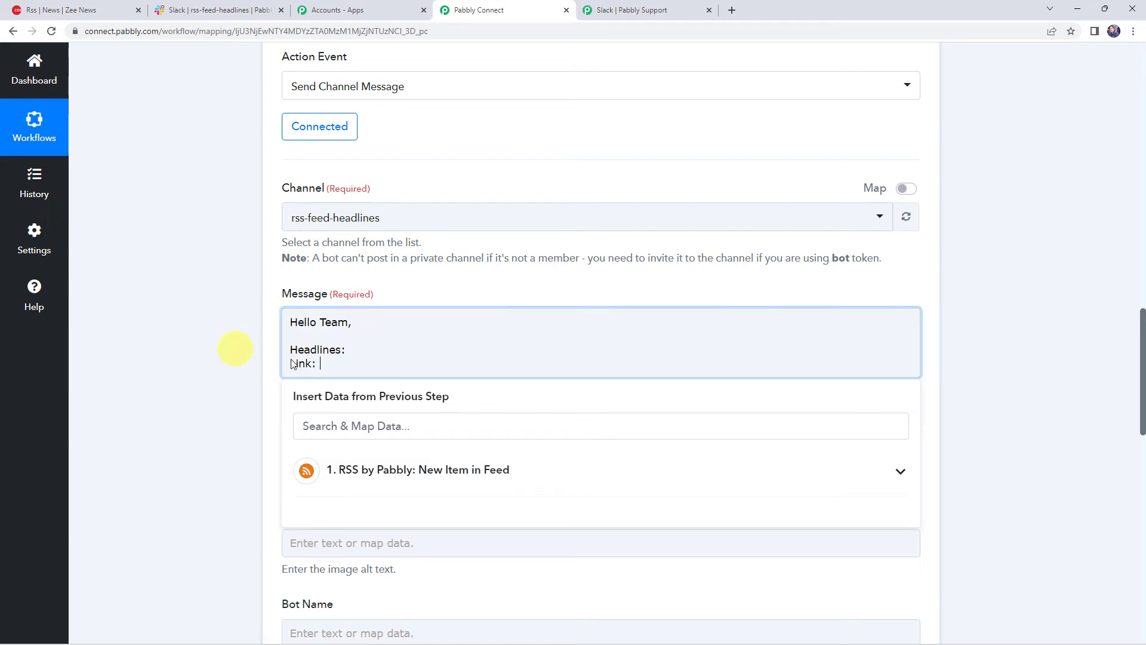
scroll(201, 358, up, 6)
scroll(201, 358, up, 5)
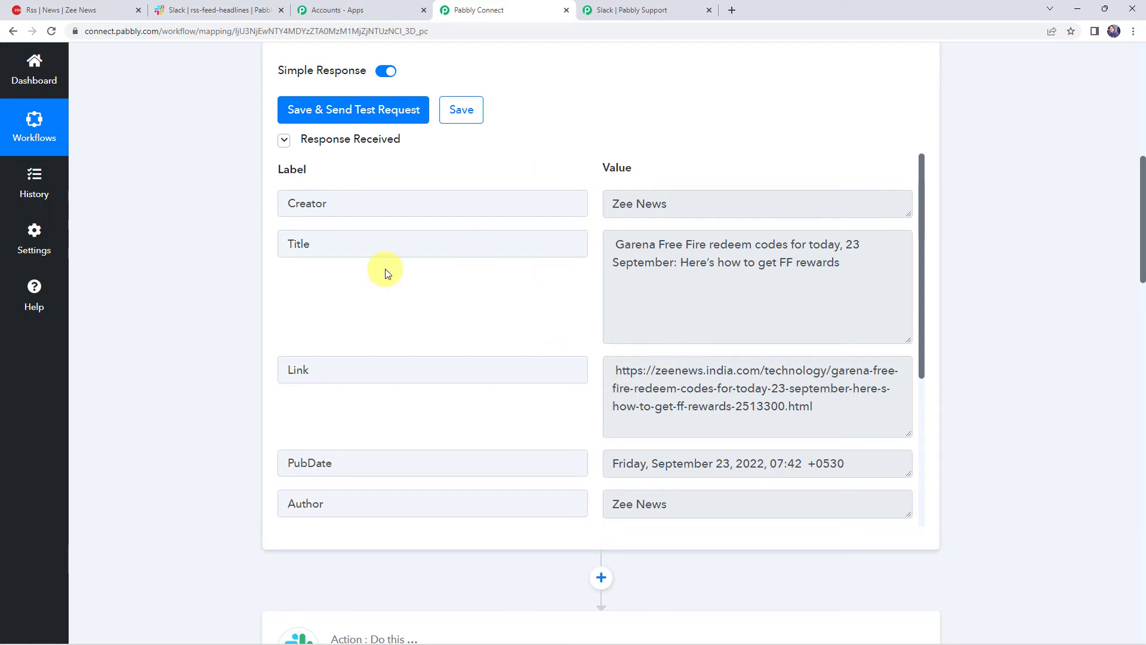
click(753, 262)
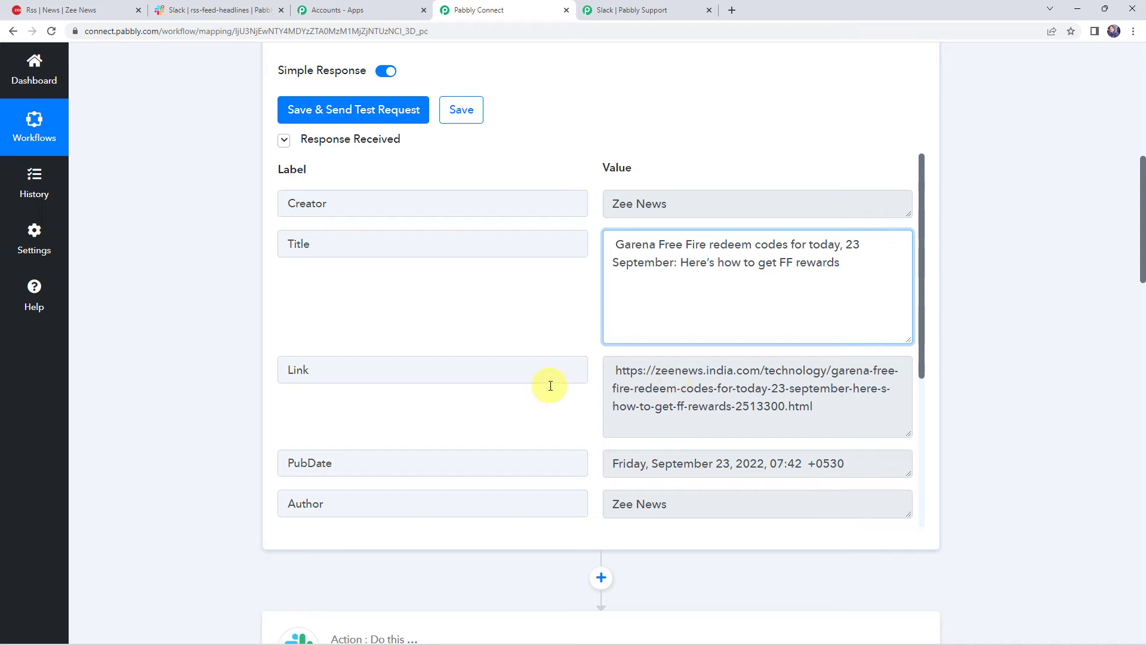
scroll(252, 389, down, 5)
Insert the RSS item's Title after 'Headlines:' in the Slack message
scroll(252, 389, down, 8)
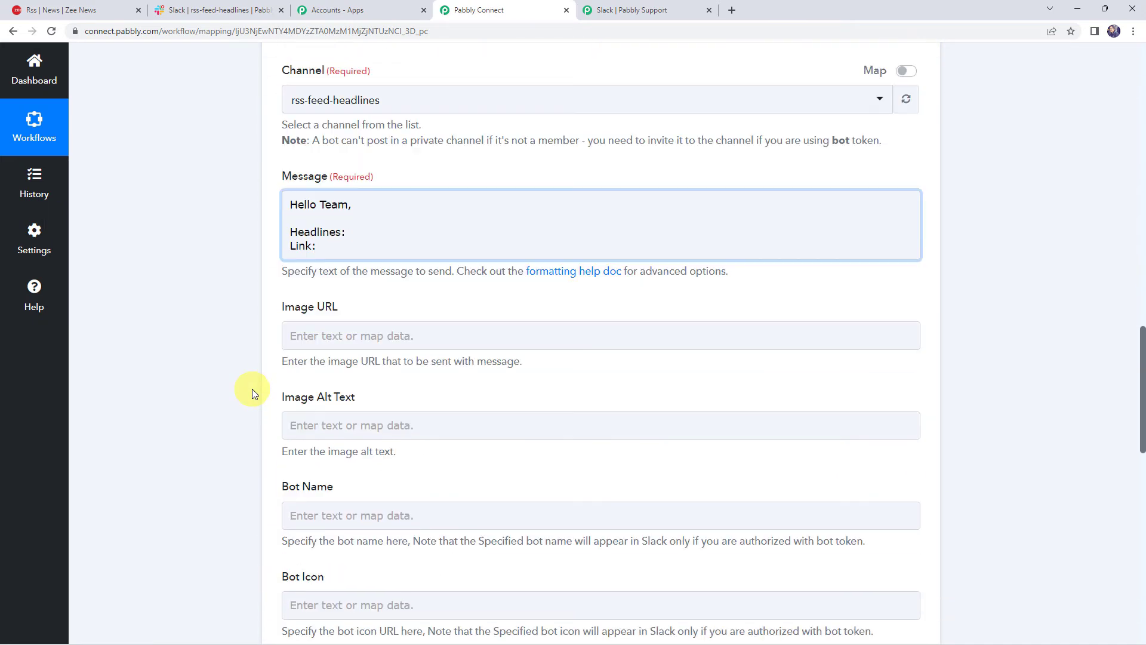
click(350, 231)
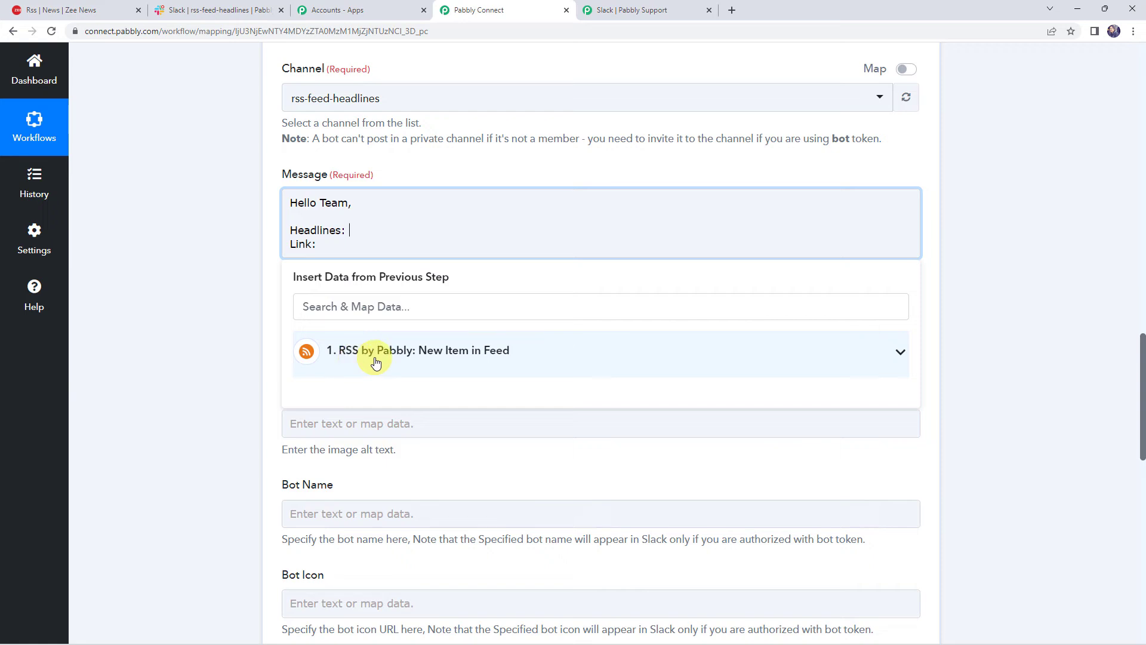
click(376, 362)
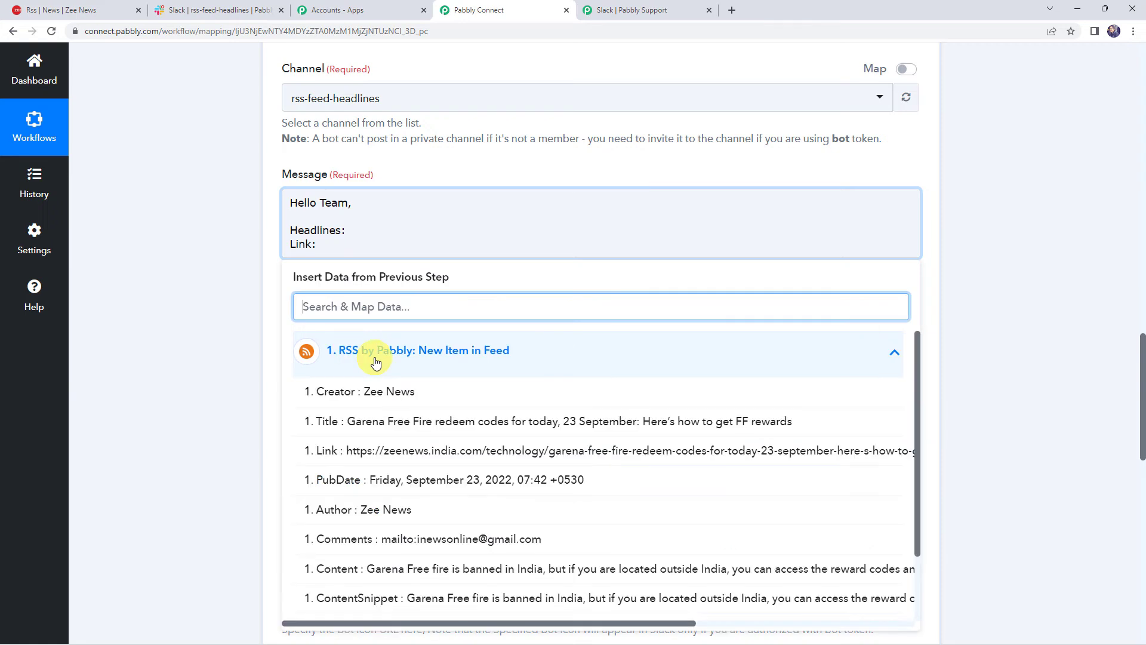
click(373, 417)
Insert the RSS item's Link after 'Link:' and review the remaining Slack step fields
click(317, 254)
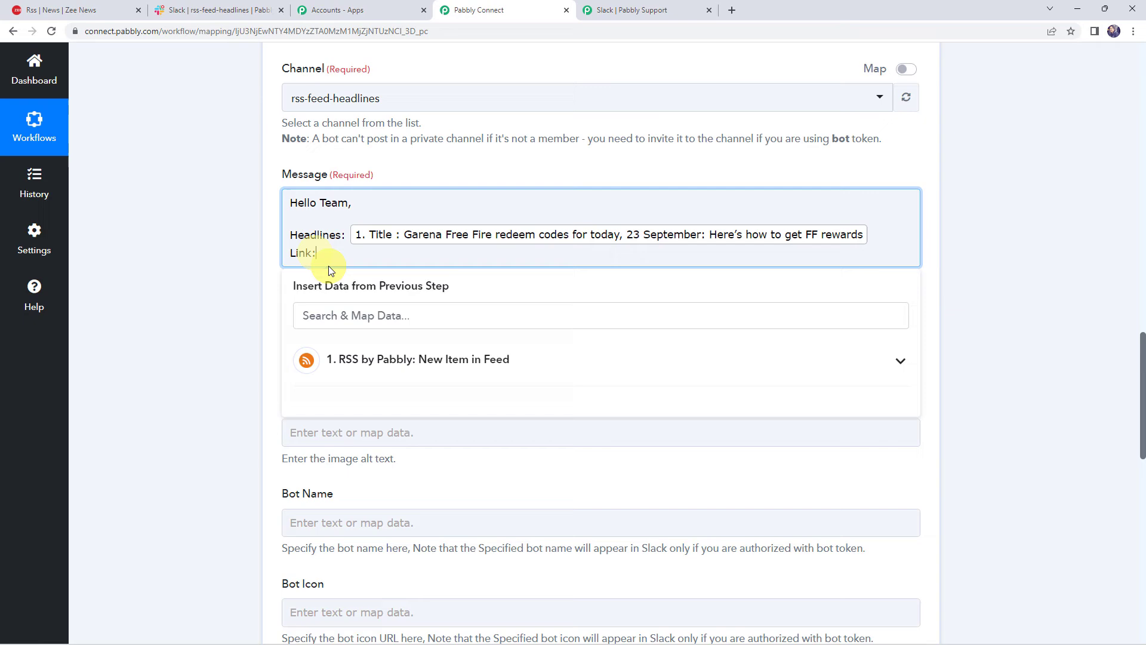
click(341, 361)
click(339, 462)
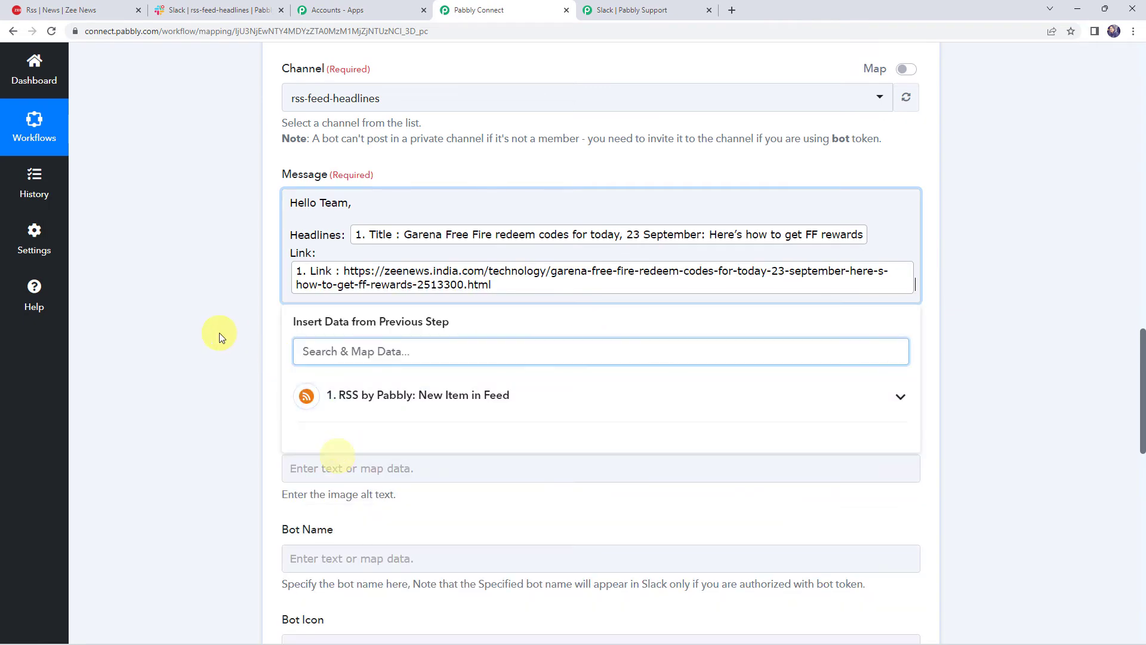
click(220, 337)
scroll(217, 335, down, 2)
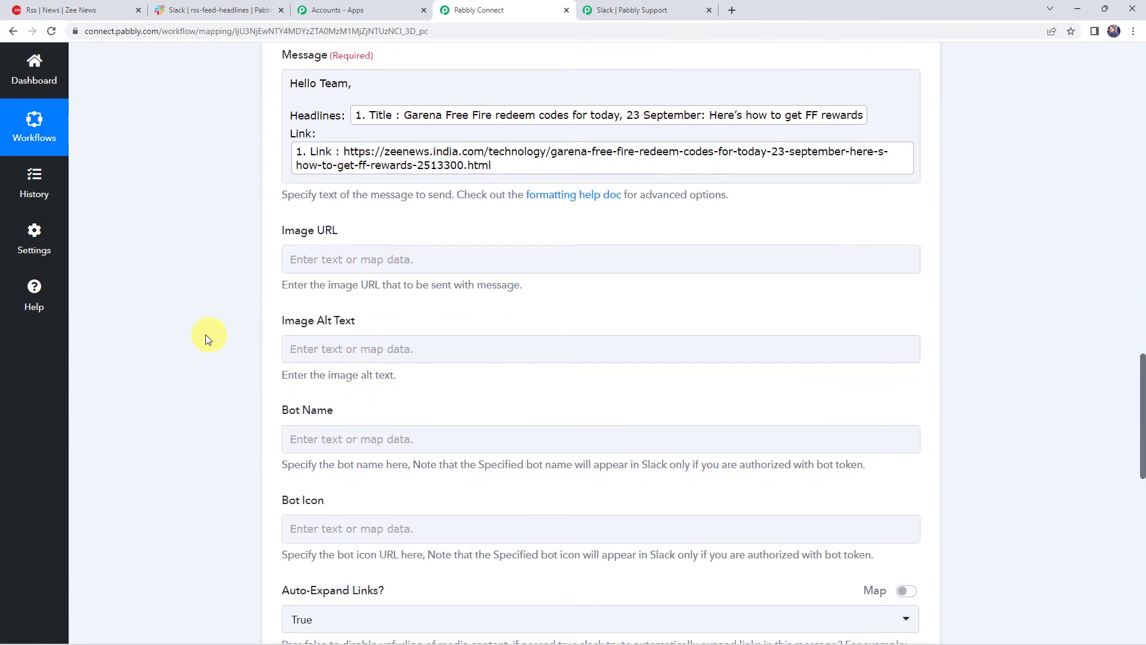
click(299, 268)
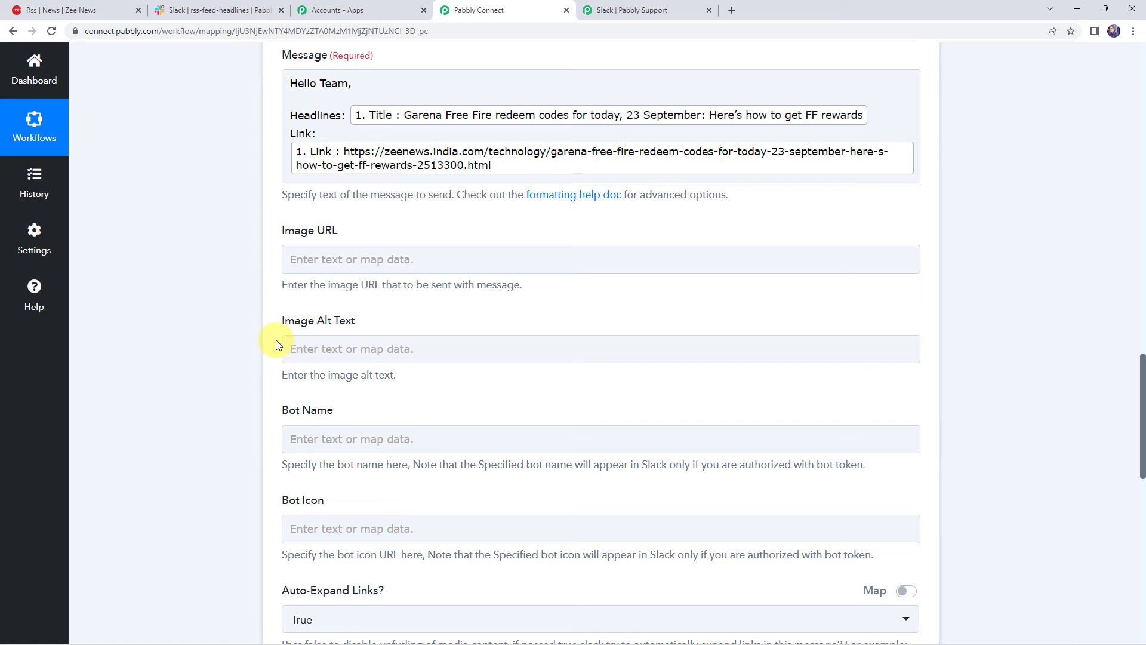
click(344, 339)
scroll(232, 335, down, 3)
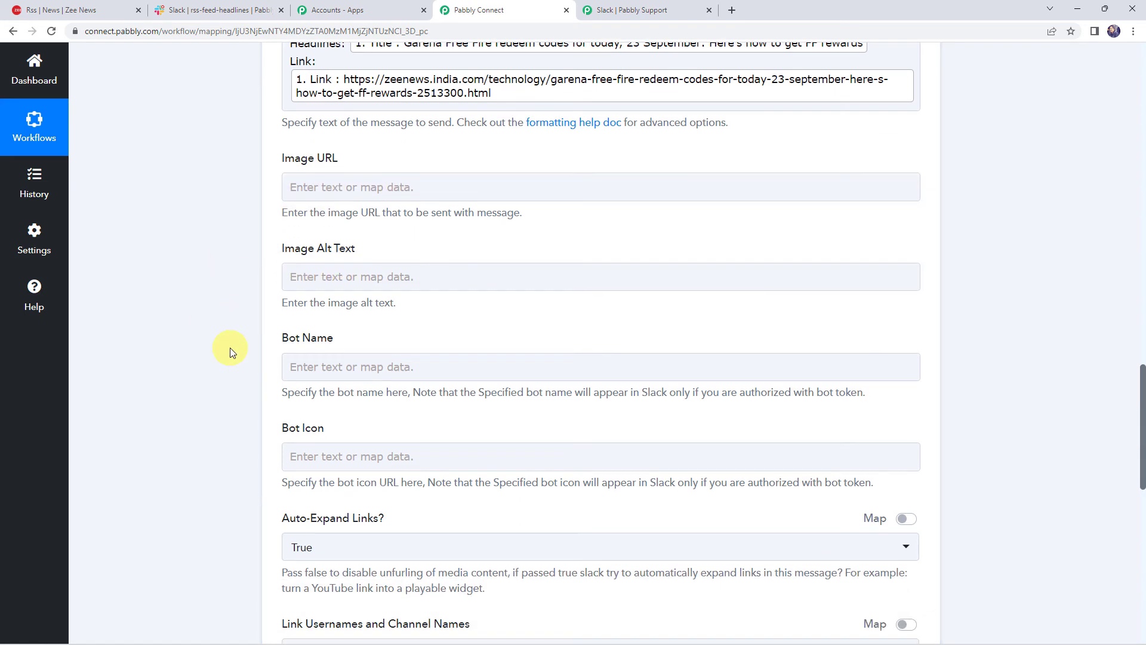
click(302, 258)
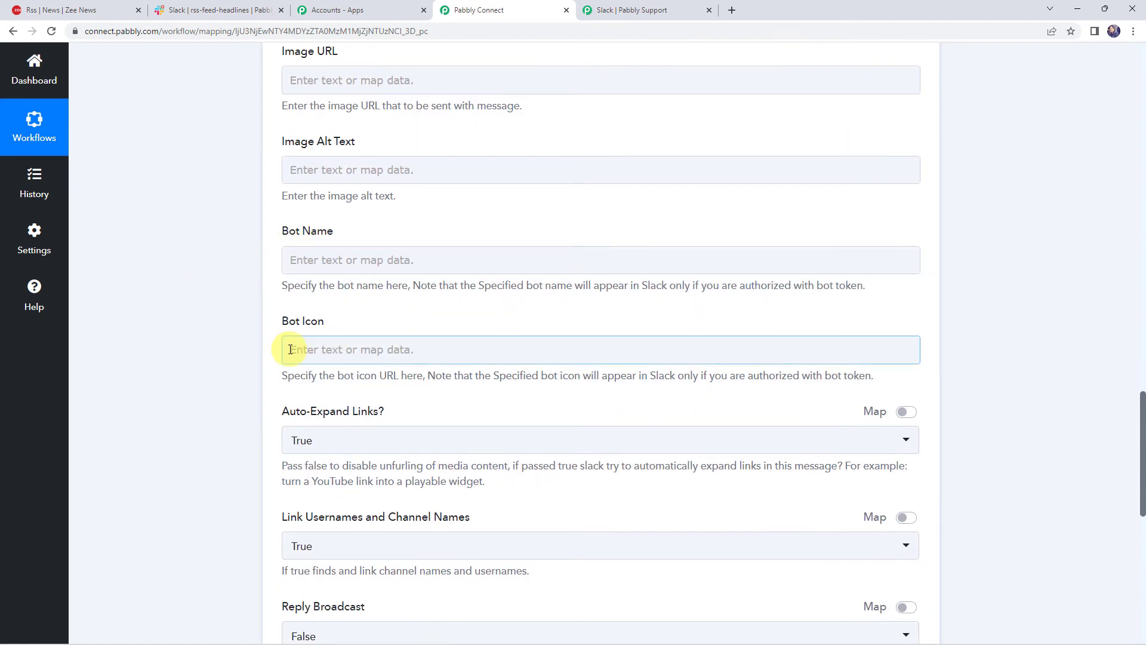
scroll(213, 354, down, 4)
Save and test the Slack step, confirming Ok 1 and the headline posted in rss-feed-headlines
scroll(214, 354, down, 5)
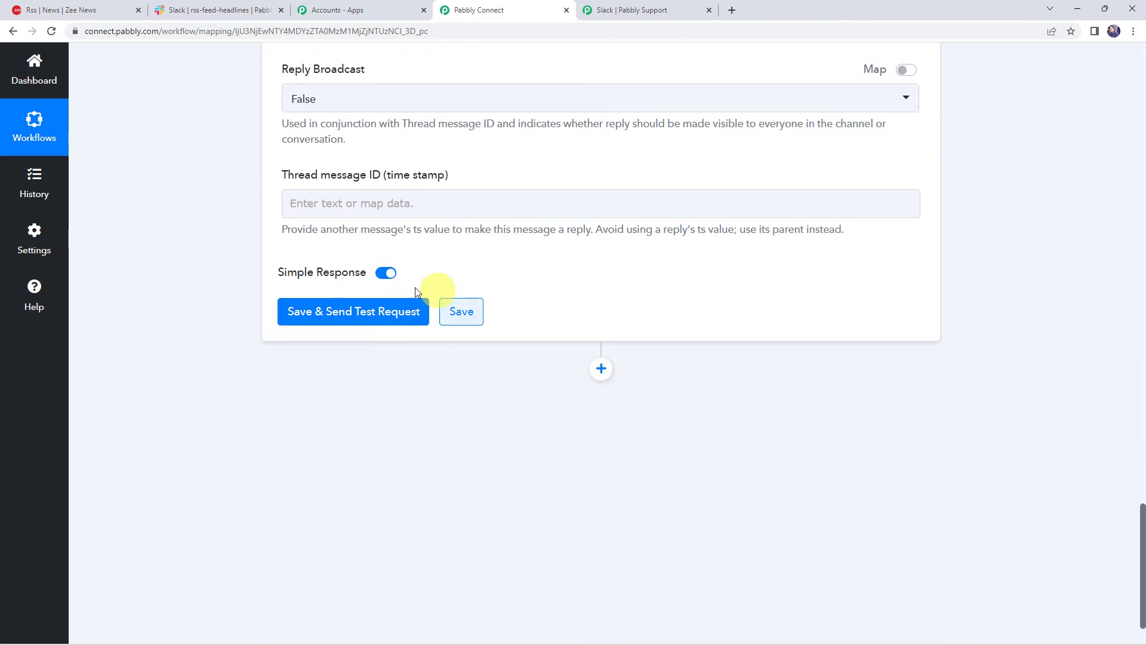
click(370, 313)
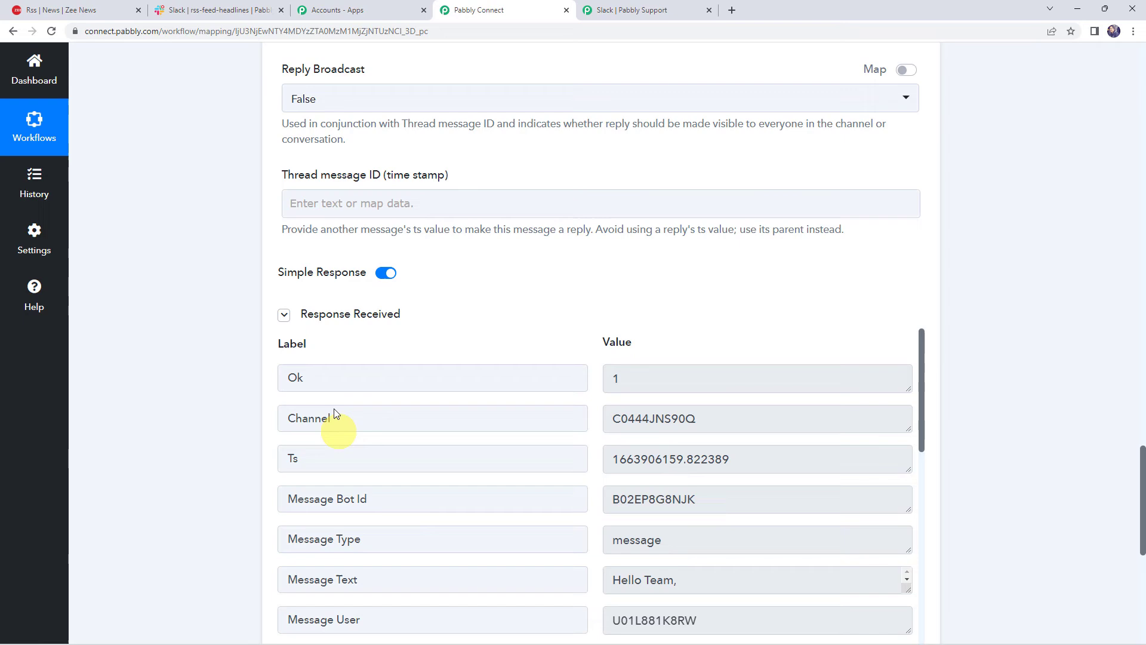
scroll(187, 442, down, 3)
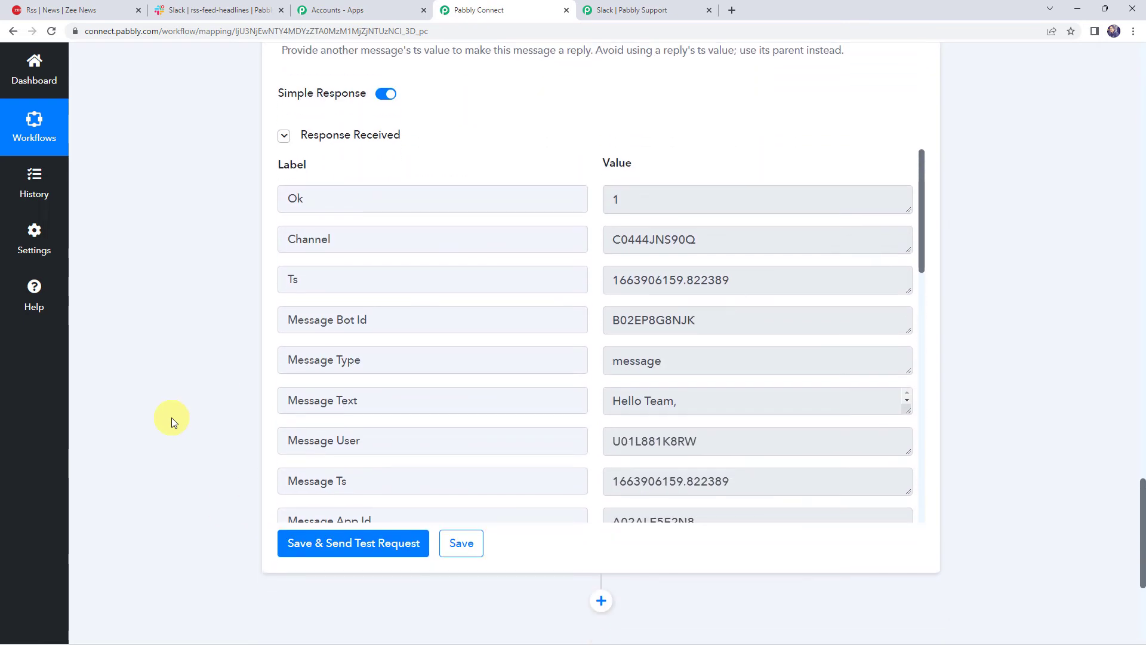
click(217, 7)
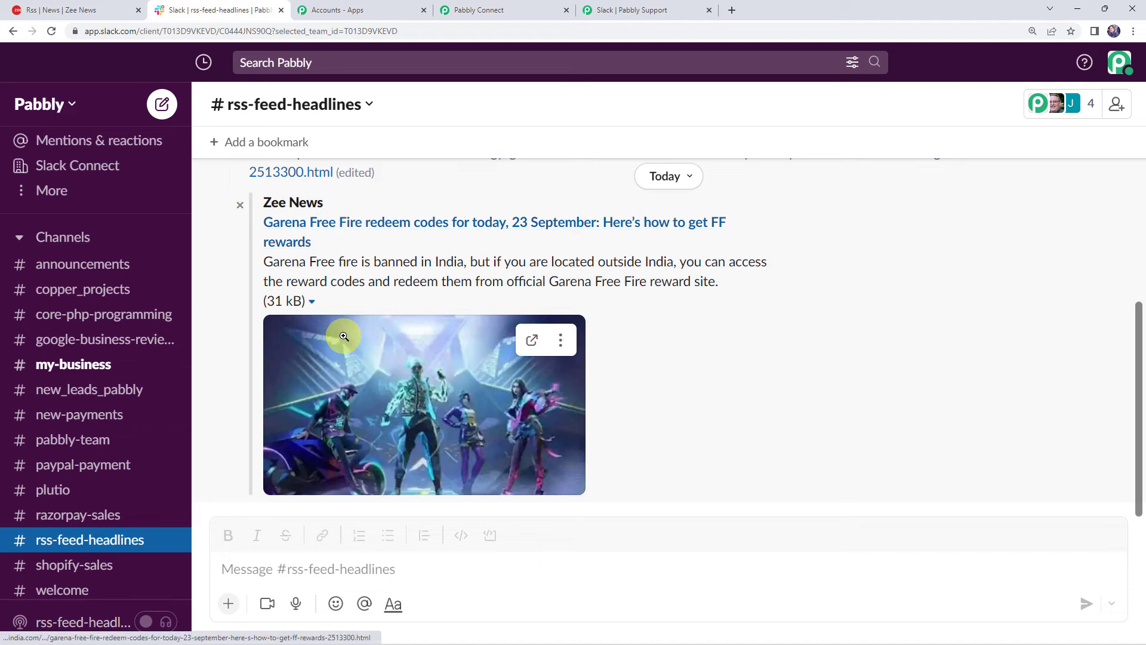
scroll(471, 335, up, 2)
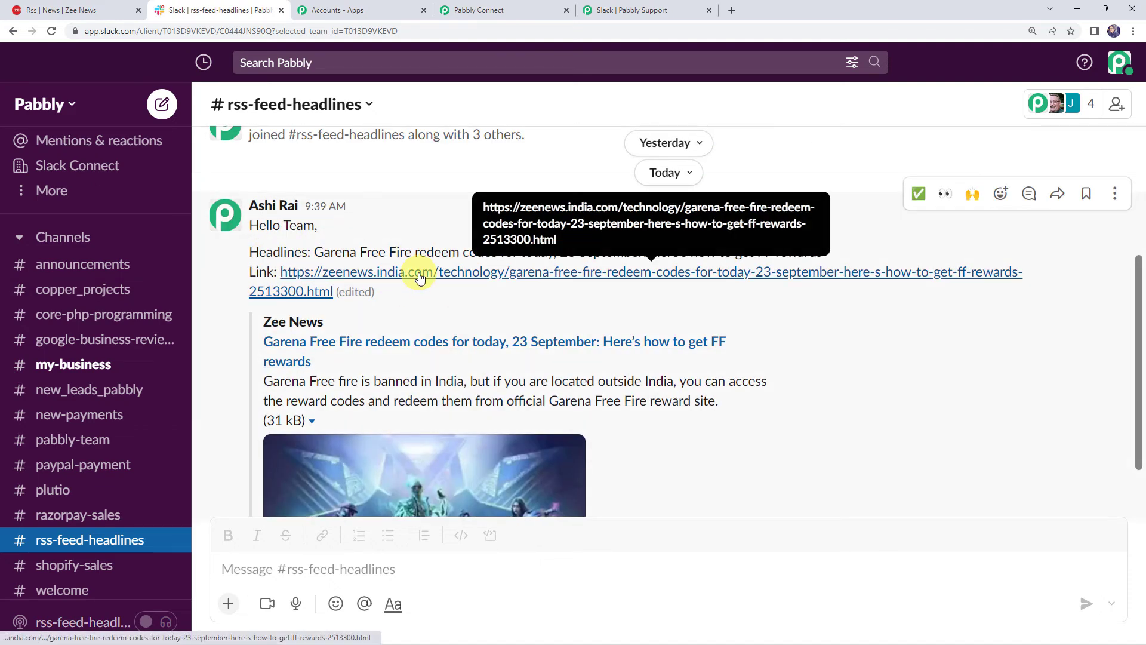
scroll(430, 286, down, 2)
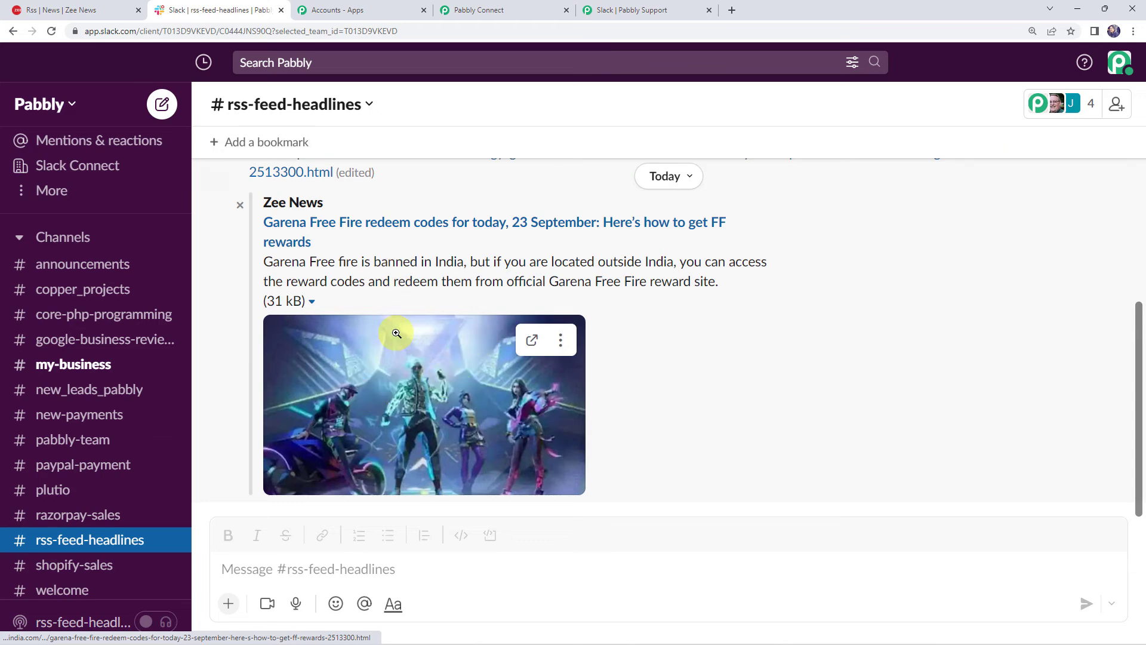
scroll(397, 333, up, 3)
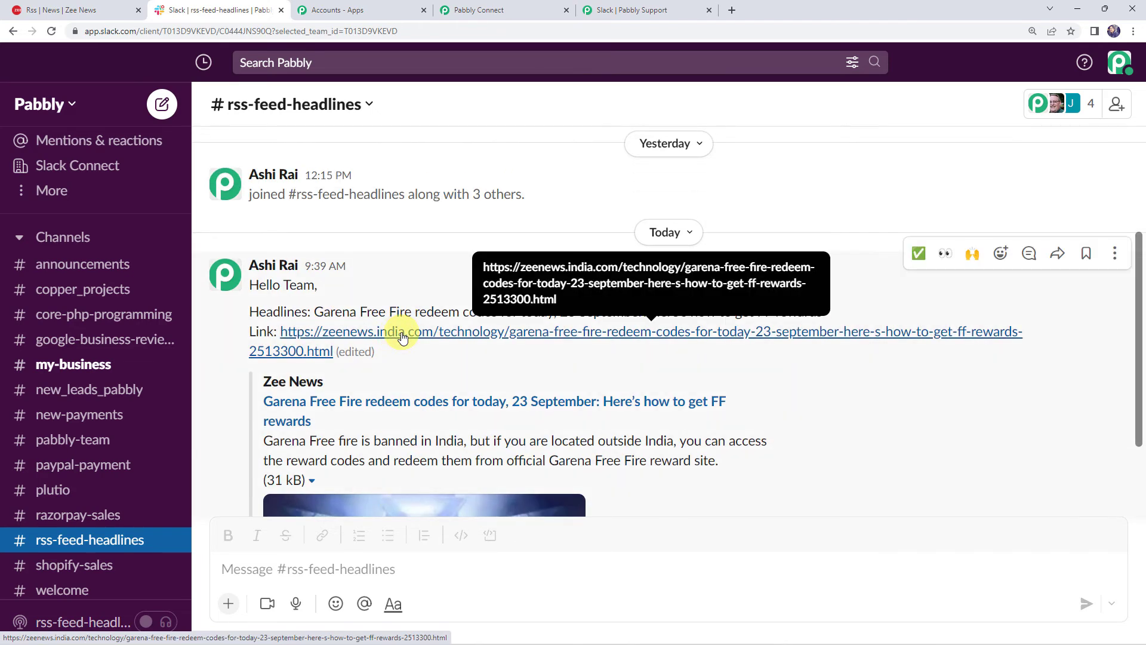
Open the posted Zee News link on Garena Free Fire redeem codes and scroll through the article
click(402, 337)
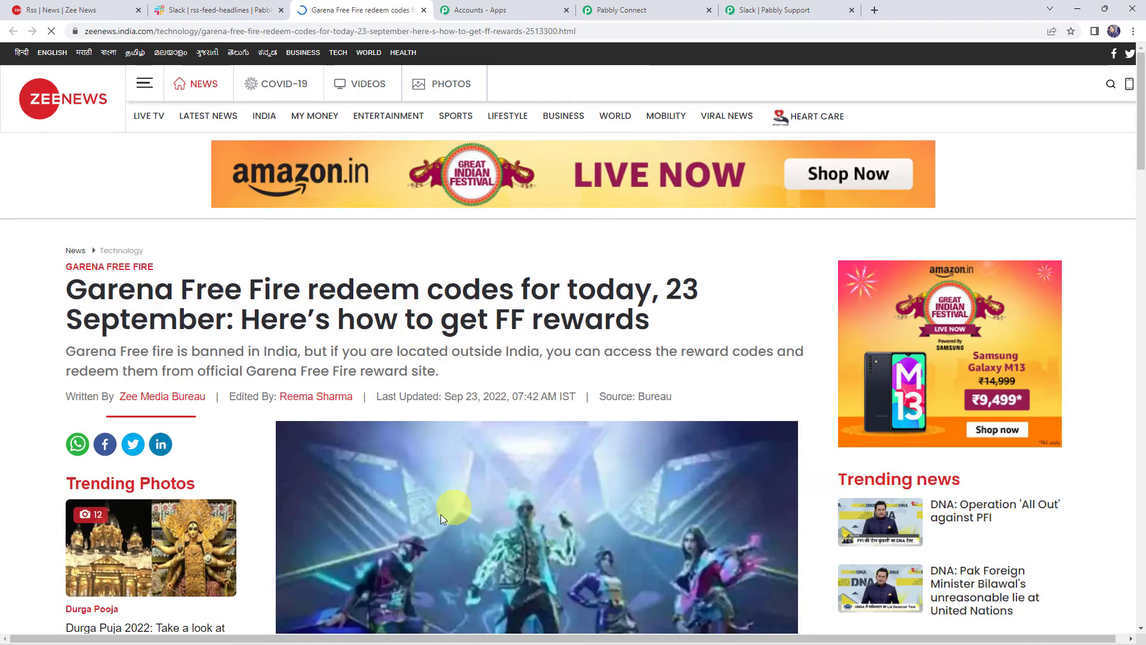
scroll(299, 326, down, 10)
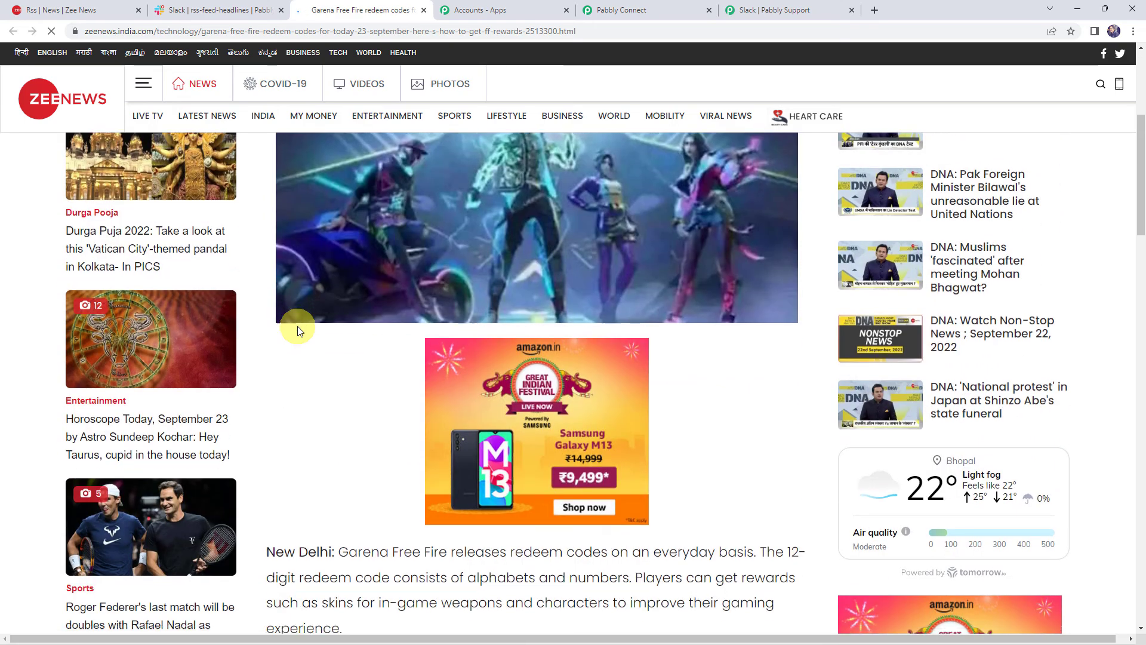
scroll(297, 326, down, 5)
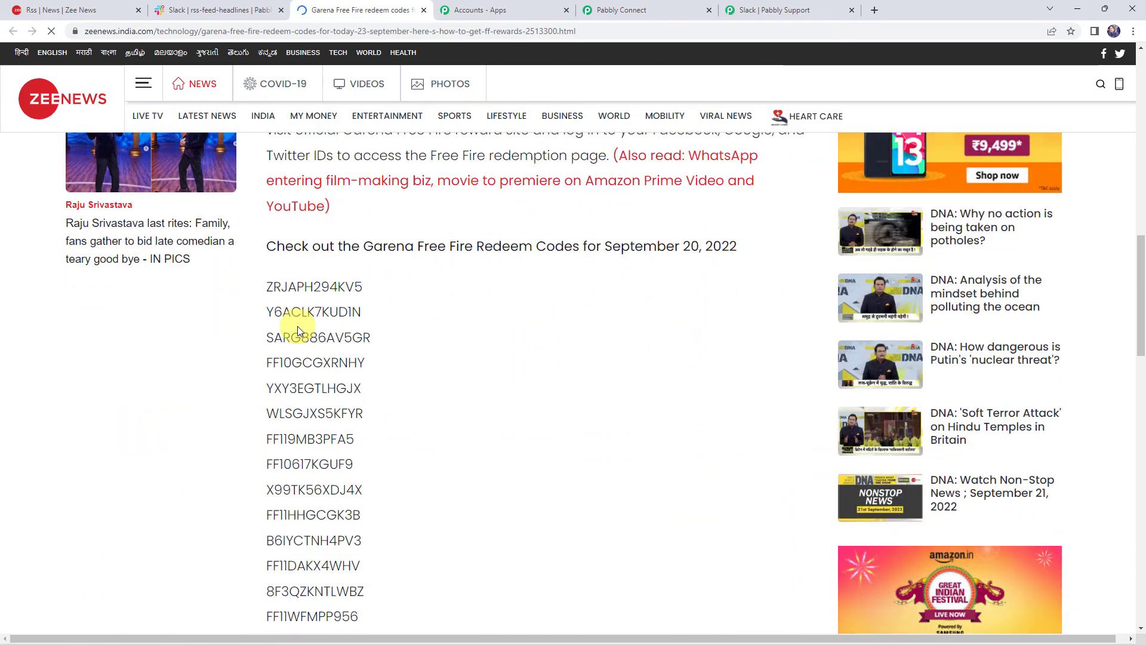
scroll(297, 326, up, 14)
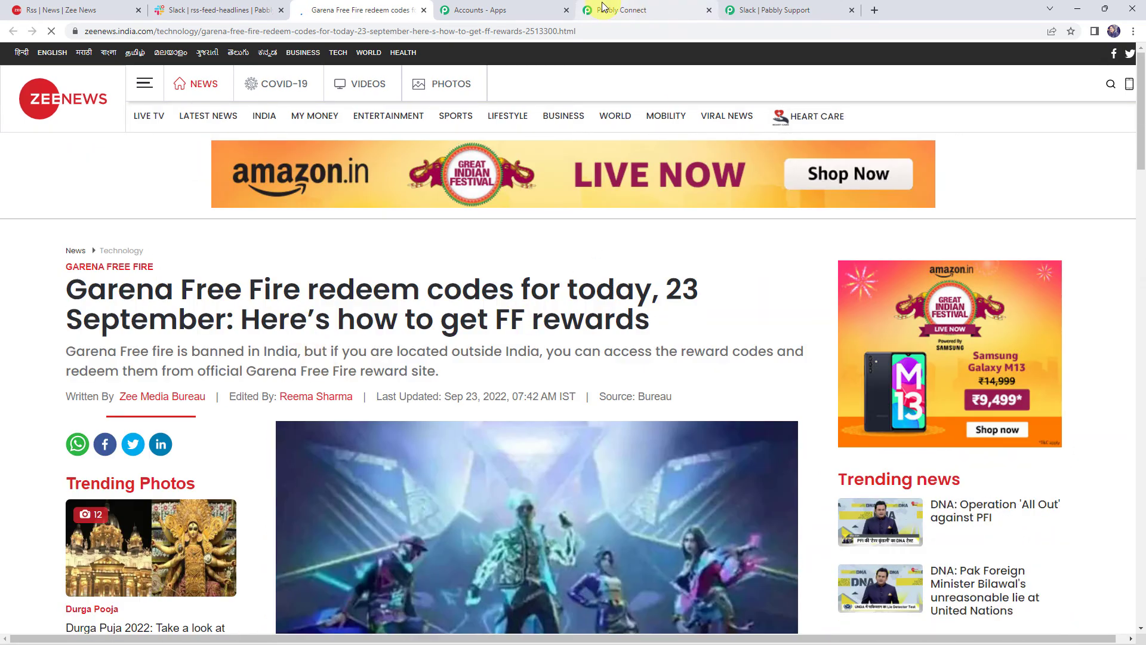
Back in Pabbly Connect, save the Slack action and dismiss the Data Saved Successfully message
click(621, 9)
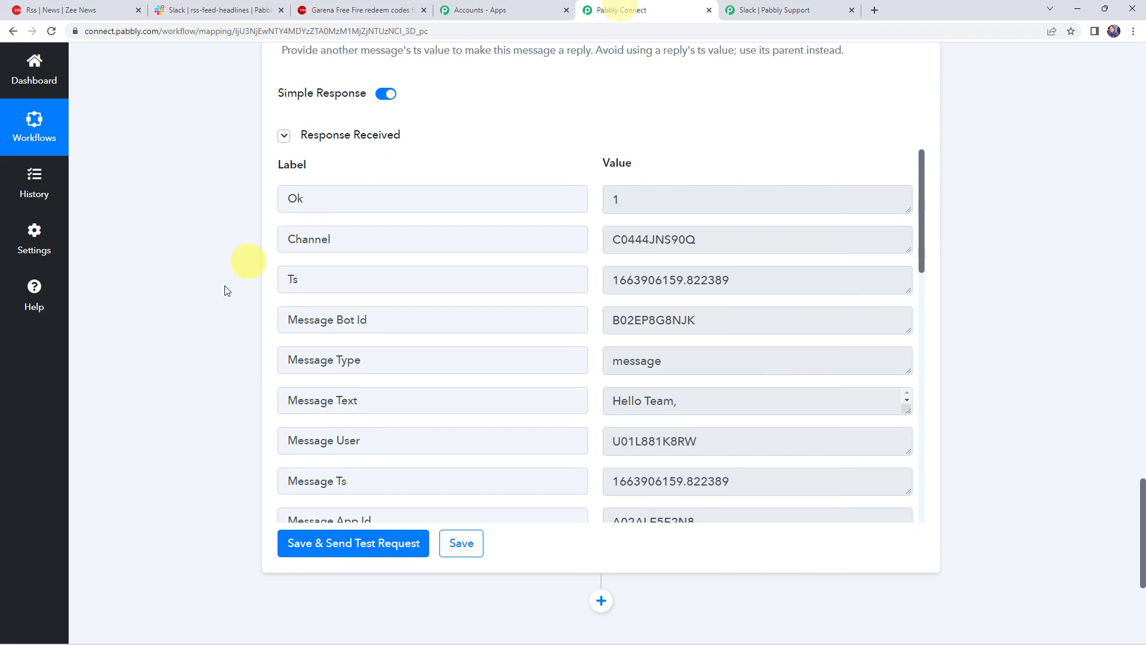
click(457, 545)
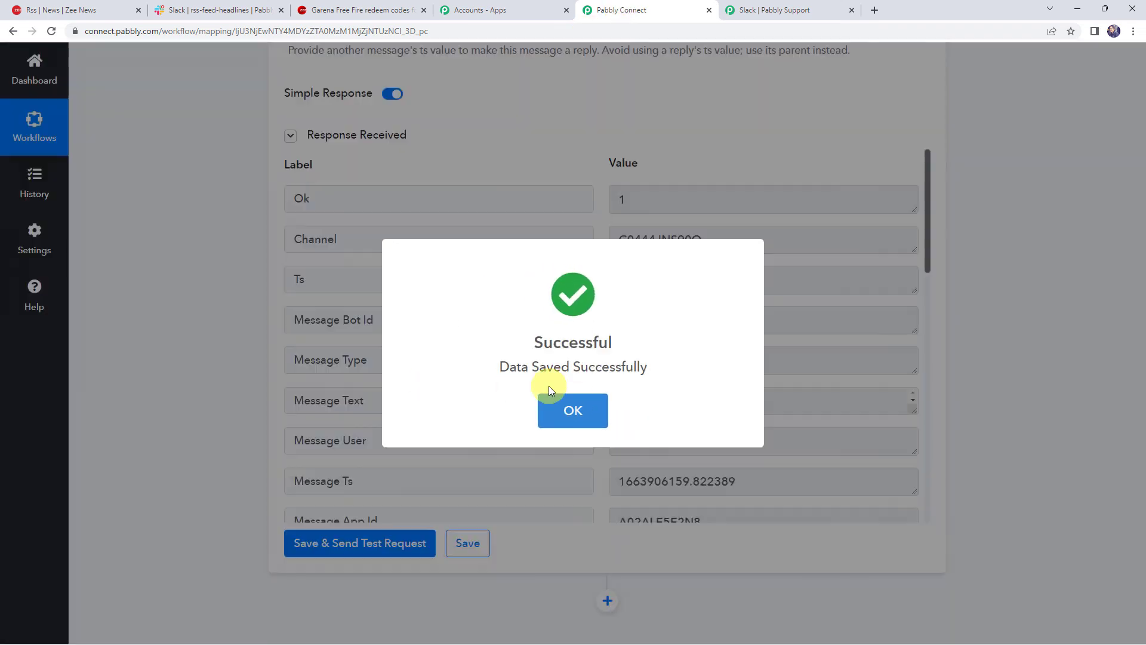
click(559, 412)
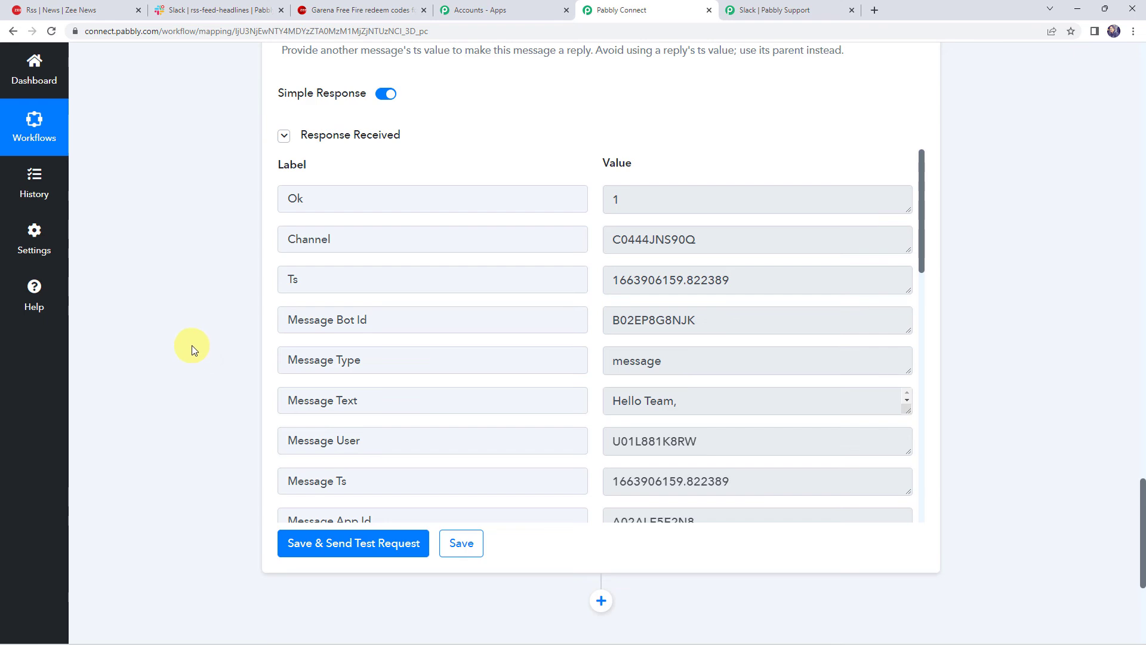
Collapse the Slack action card and scroll up toward the RSS trigger
scroll(191, 345, up, 15)
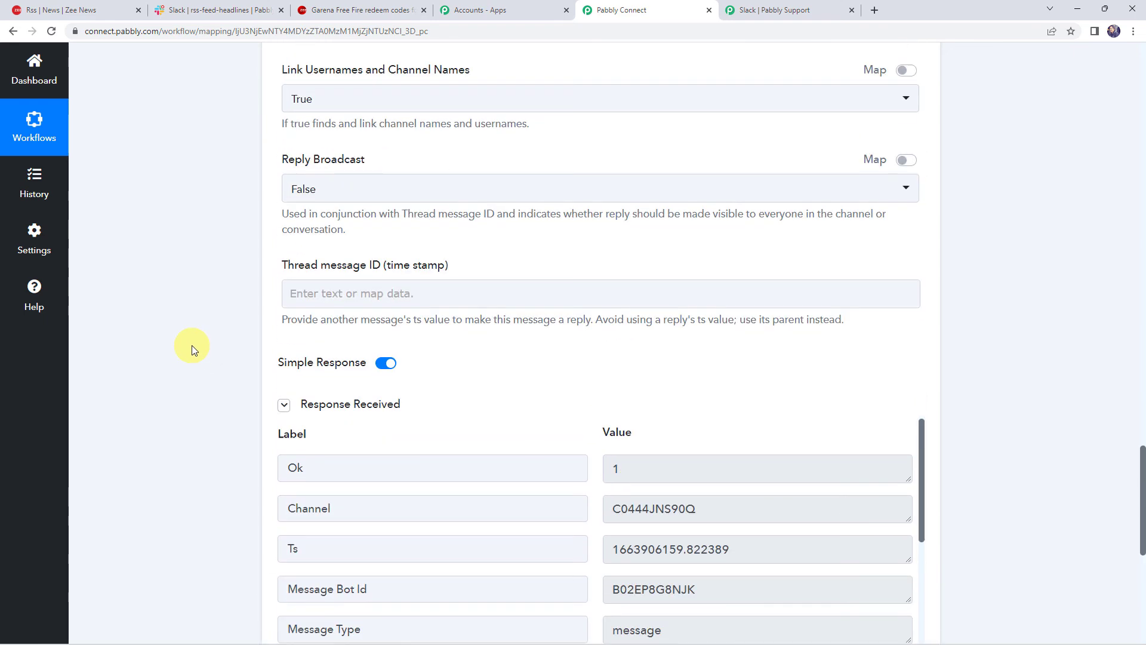
scroll(192, 345, up, 5)
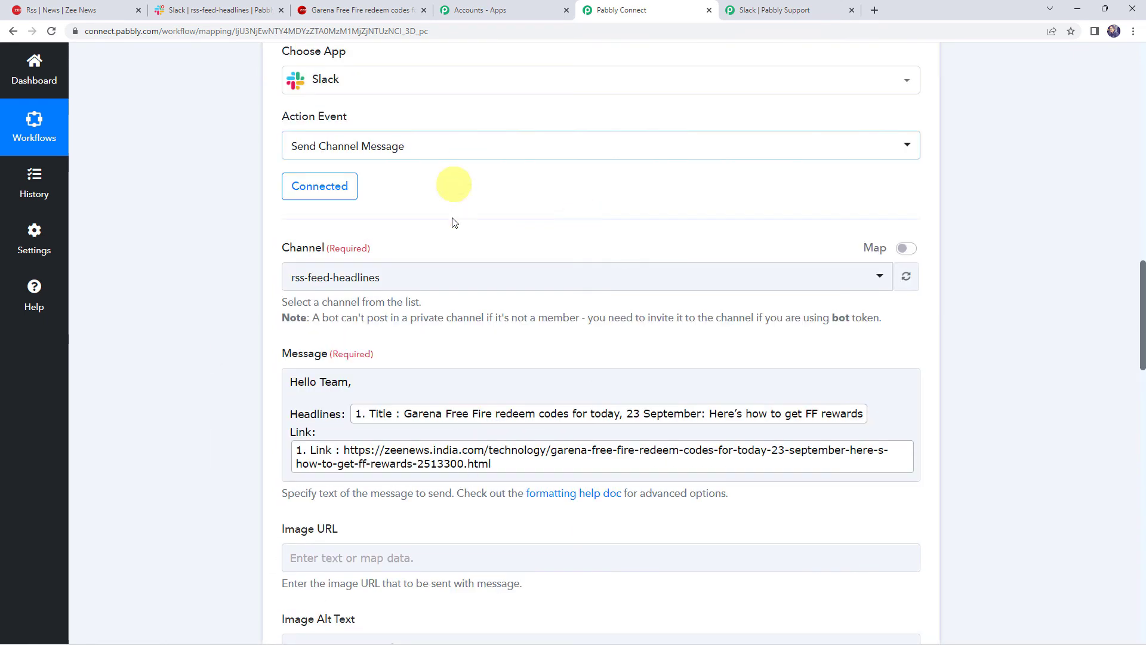
scroll(469, 226, up, 4)
click(535, 218)
scroll(538, 227, up, 10)
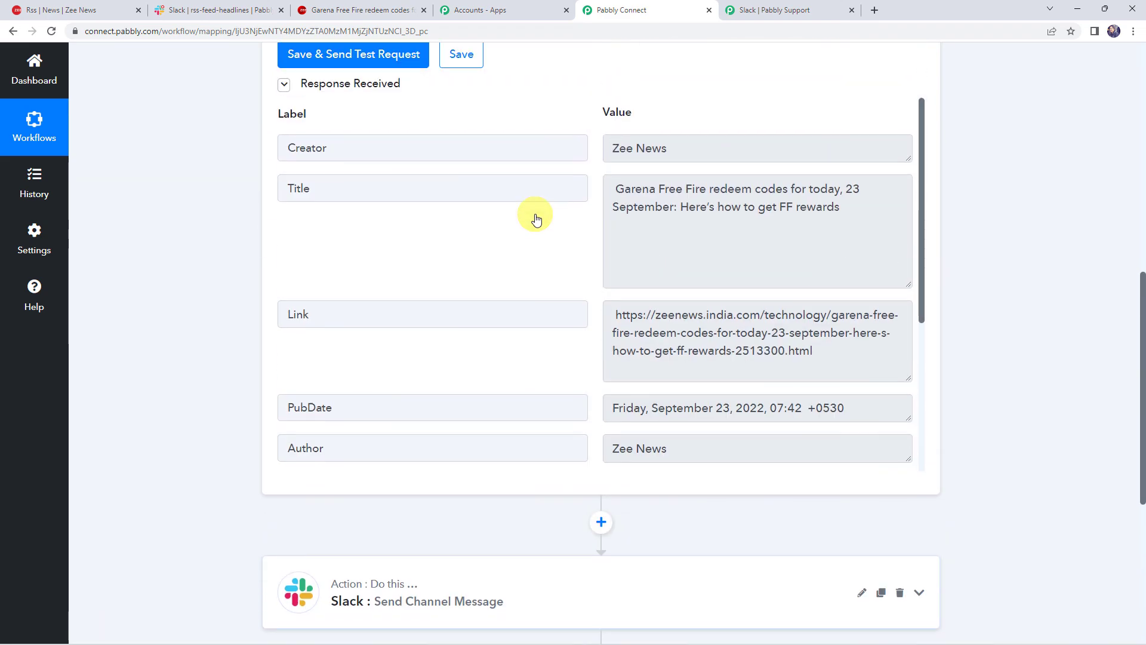
click(541, 239)
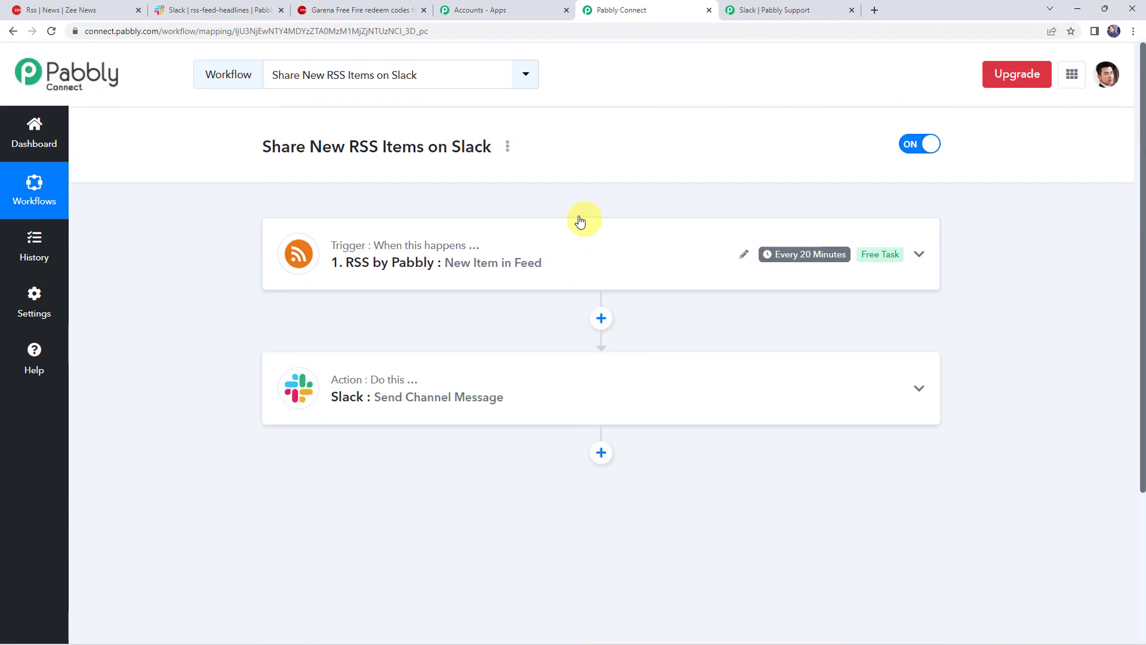